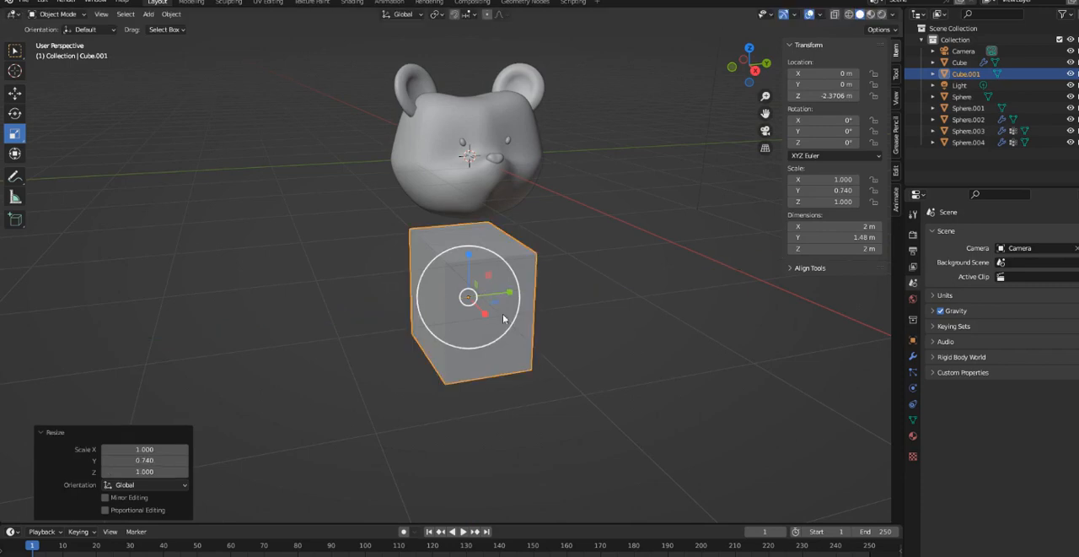
middle_click_drag(506, 304, 561, 321)
key("s")
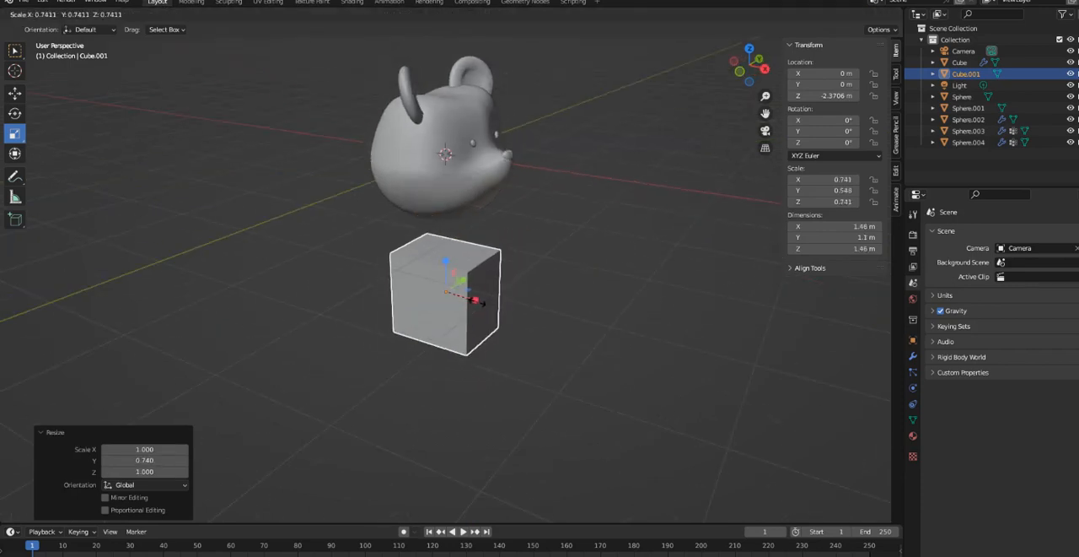
left_click(485, 305)
key("ctrl+z")
key("s")
mouse_move(483, 300)
left_mouse_down()
mouse_move(491, 306)
mouse_move(475, 300)
left_mouse_up()
key("ctrl+z")
- Narrow the cube below the head, scaling it by about 0.615 along X and about 0.656 along Y
middle_click_drag(509, 318, 474, 307)
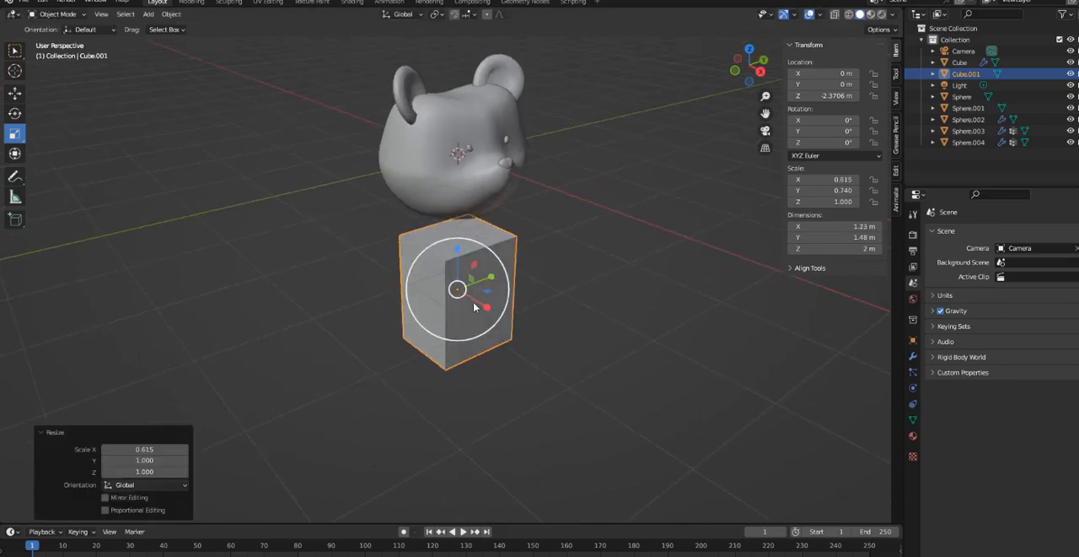
left_click_drag(491, 277, 479, 281)
middle_click_drag(501, 308, 476, 305)
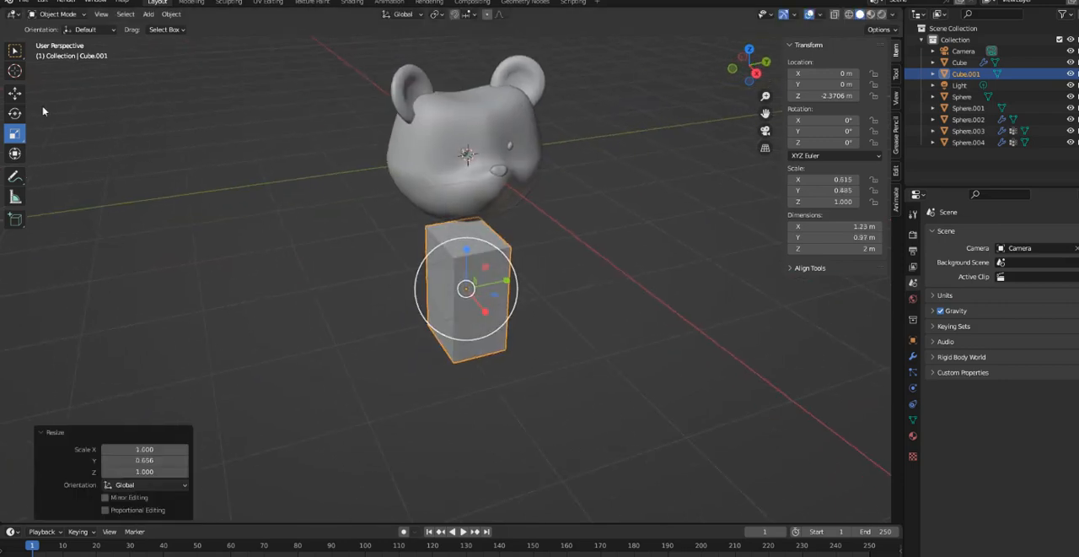
- Switch the block to Edit Mode and subdivide its whole mesh twice with one cut each
left_click(58, 15)
left_click(52, 40)
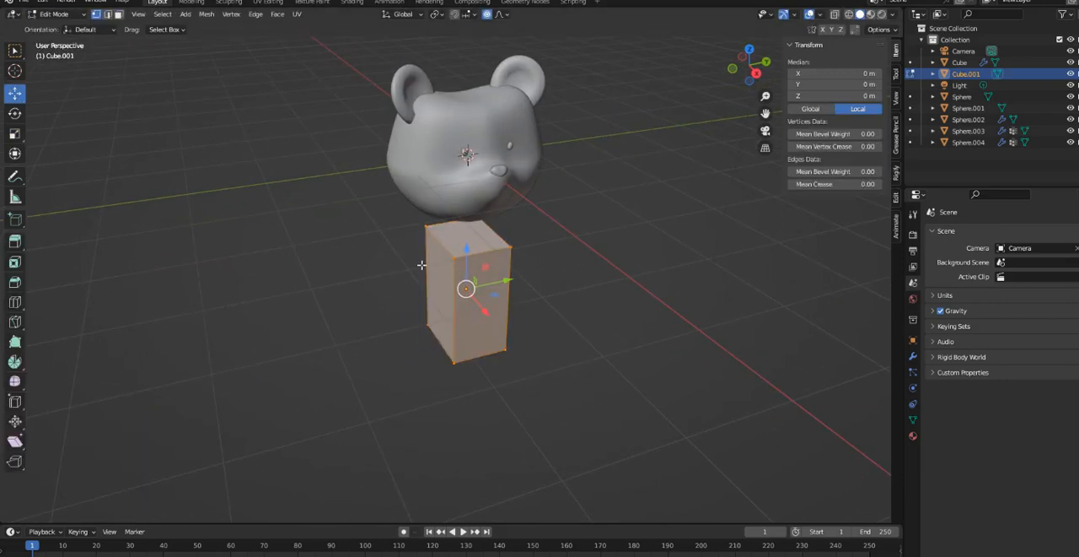
right_click(444, 296)
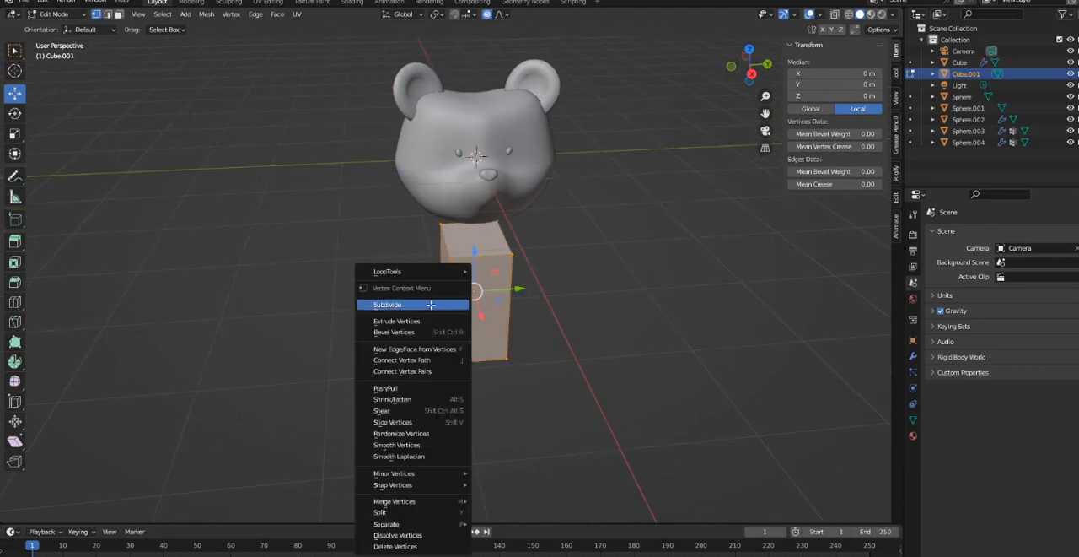
left_click(433, 309)
right_click(445, 305)
left_click(446, 309)
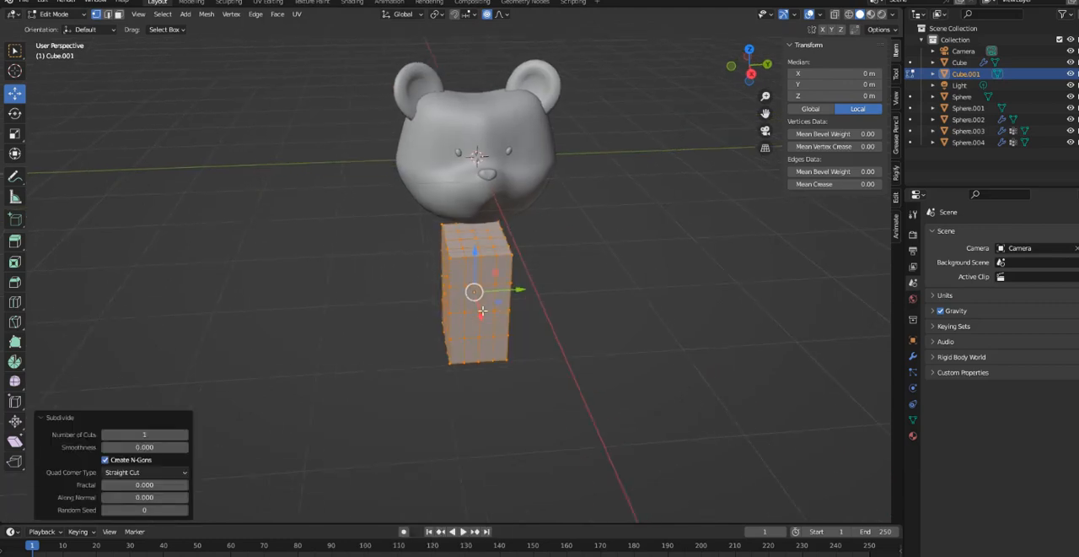
- Add a Subdivision Surface modifier to the block with its viewport level set to 2
middle_click_drag(485, 295, 646, 288)
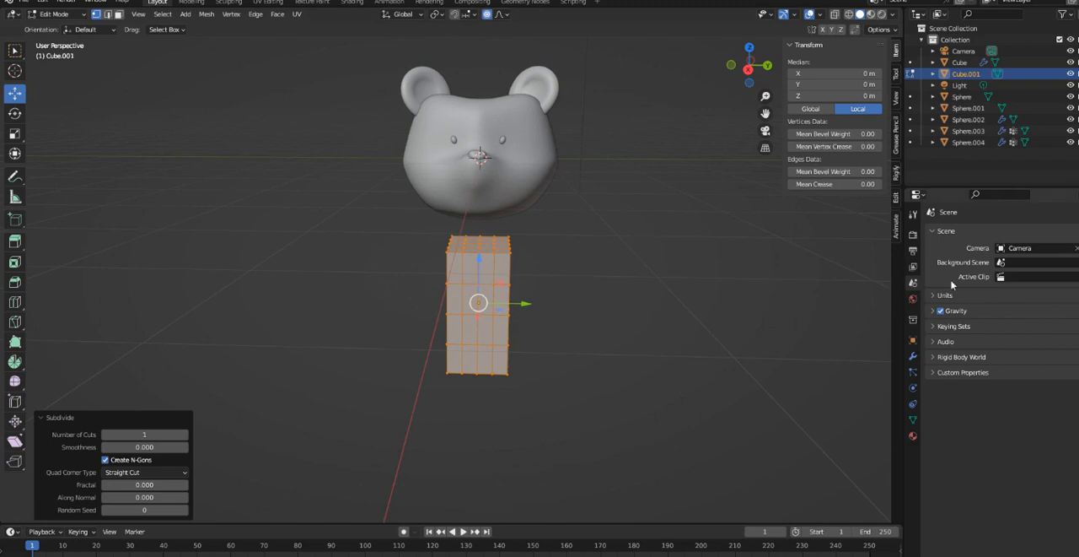
left_click(912, 357)
left_click(963, 233)
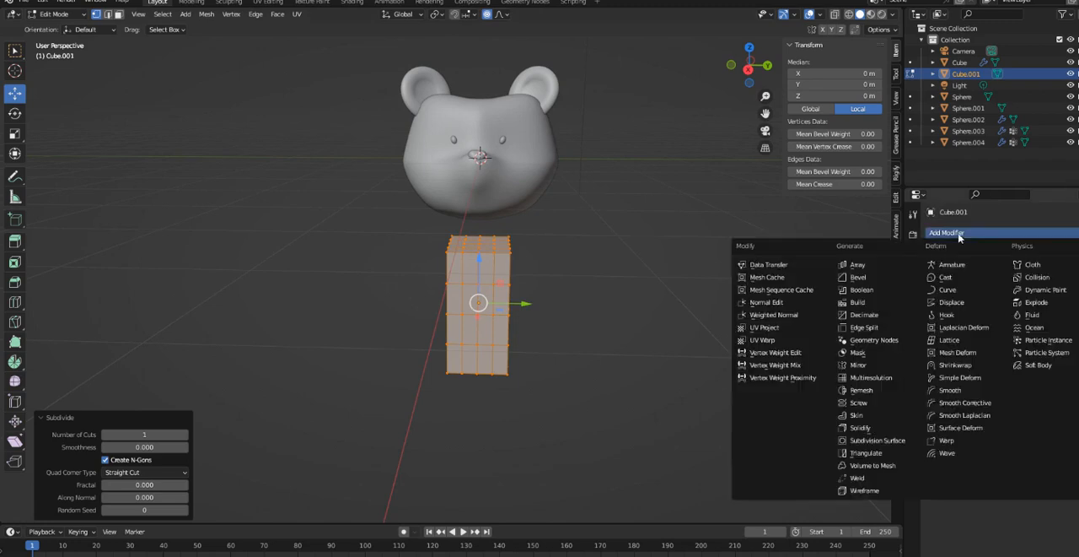
left_click(886, 441)
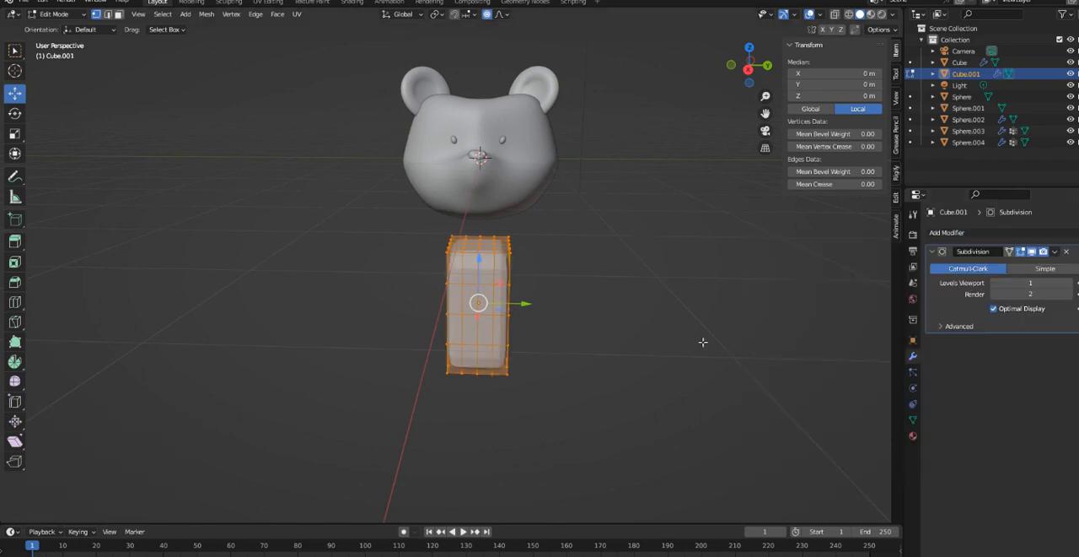
left_click(1071, 282)
- Raise the block's upper horizontal edge loop to about 0.76 m local Z and nudge the lower loop slightly along Z
left_click(108, 14)
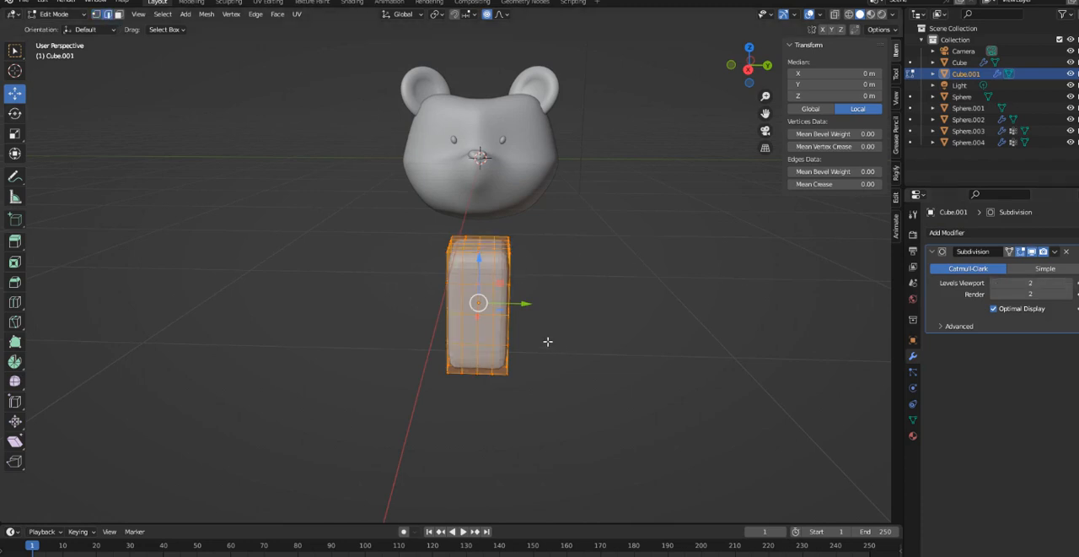
key("alt+a")
left_click(469, 284, "alt")
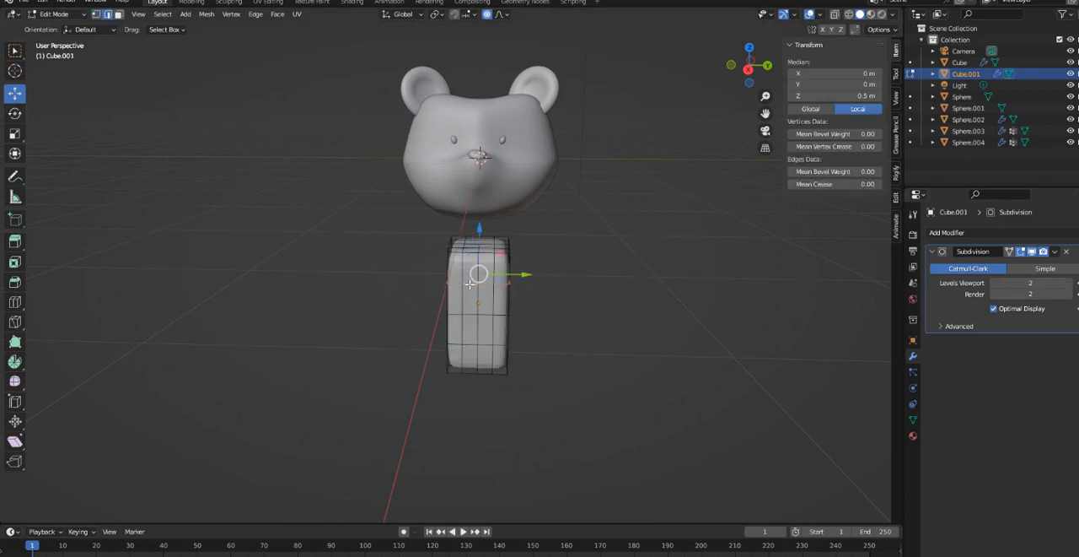
left_click_drag(479, 243, 480, 228)
left_click(472, 343, "alt")
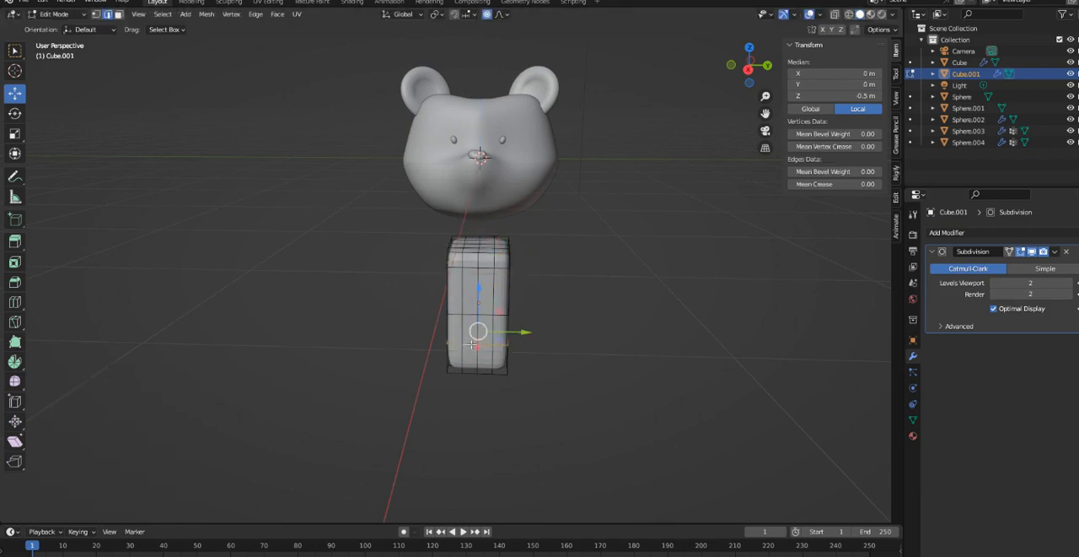
left_click_drag(478, 308, 478, 308)
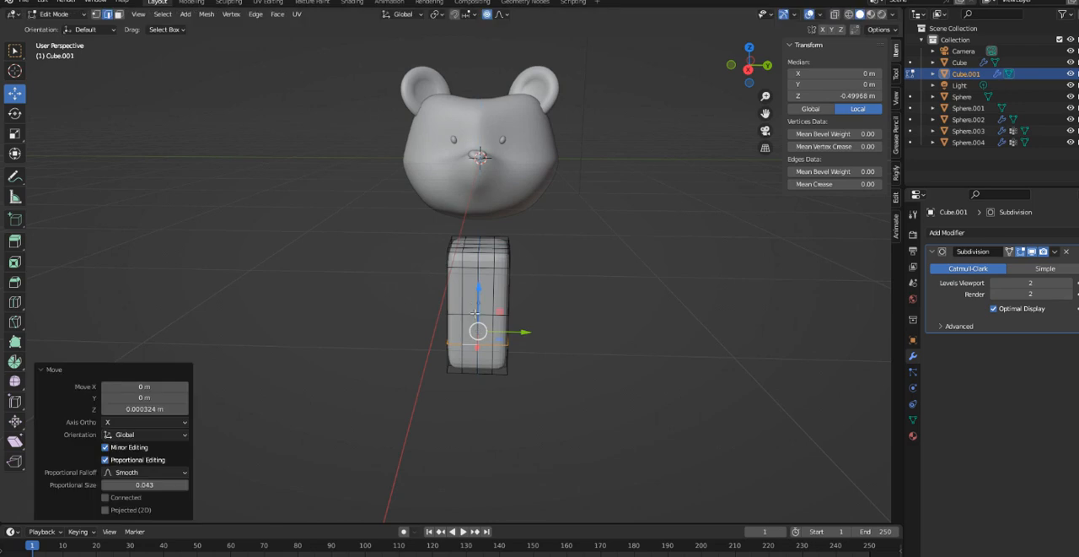
- Return to Object Mode and move the block up about 0.364 m along Z so it meets the head
left_click(65, 19)
left_click(55, 25)
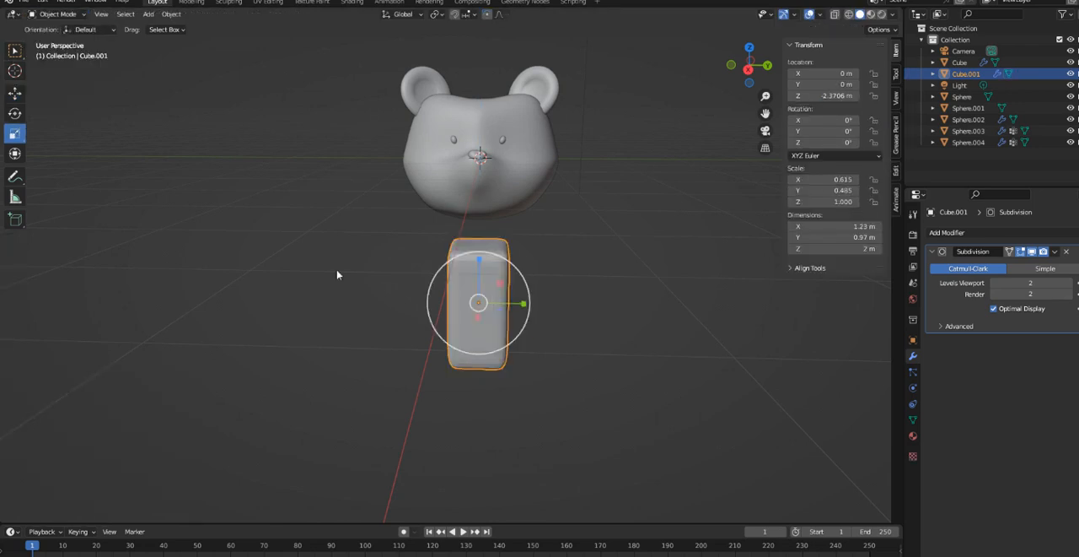
middle_click_drag(487, 279, 504, 294)
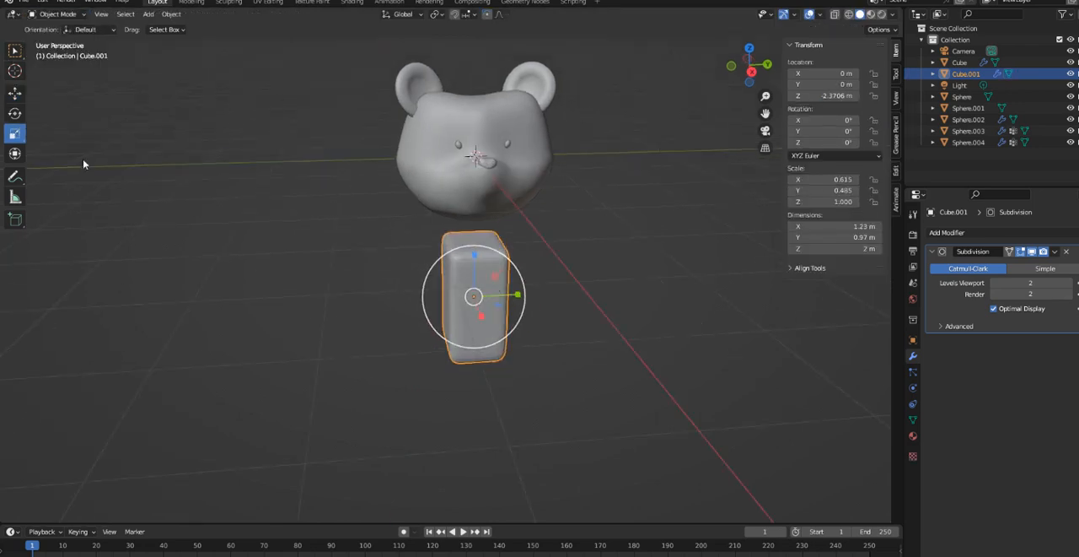
left_click(10, 94)
left_click_drag(476, 260, 477, 239)
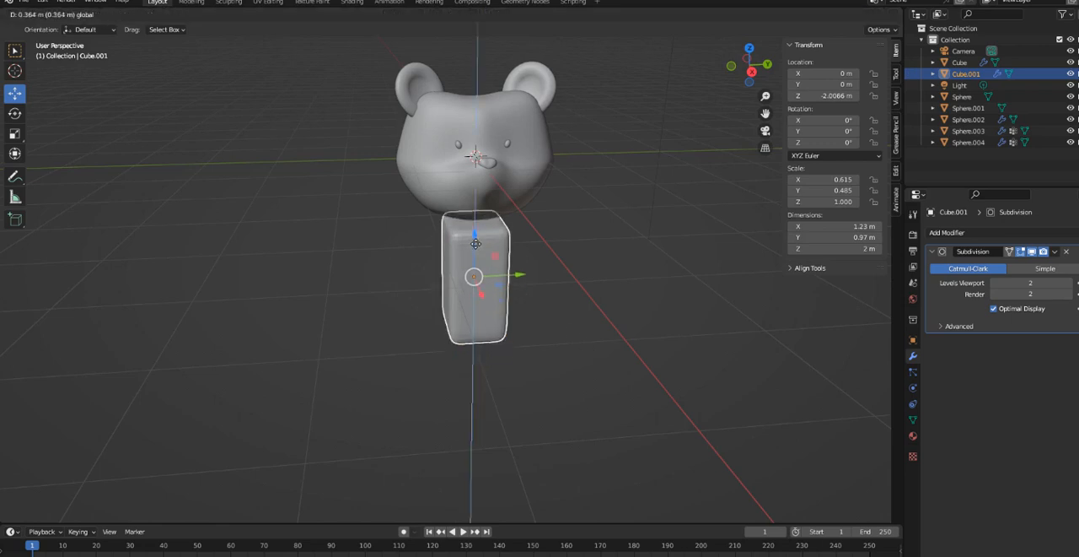
- Enter Edit Mode on the block and switch from edge to face selection
middle_click_drag(476, 239, 561, 335)
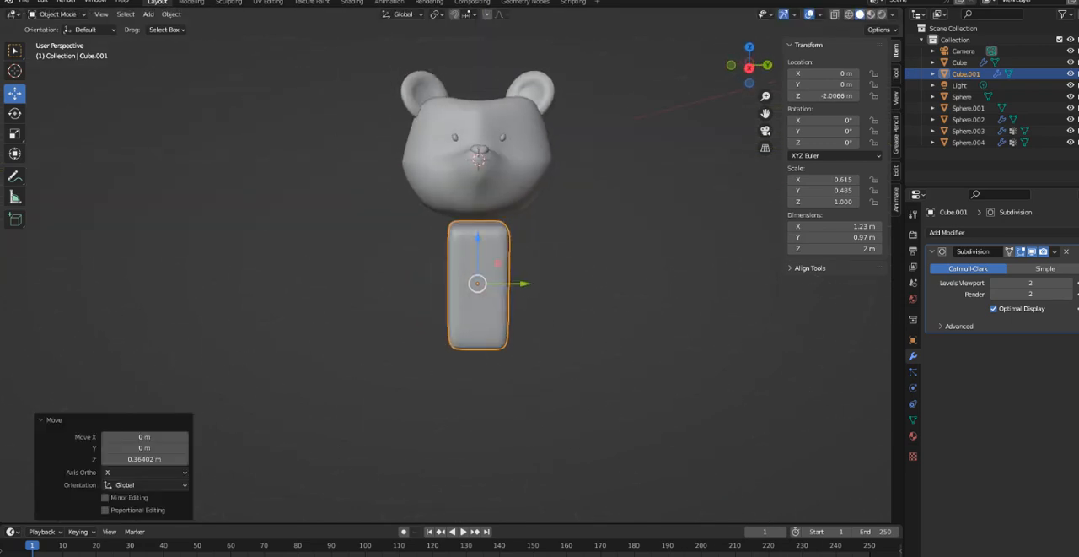
left_click(49, 16)
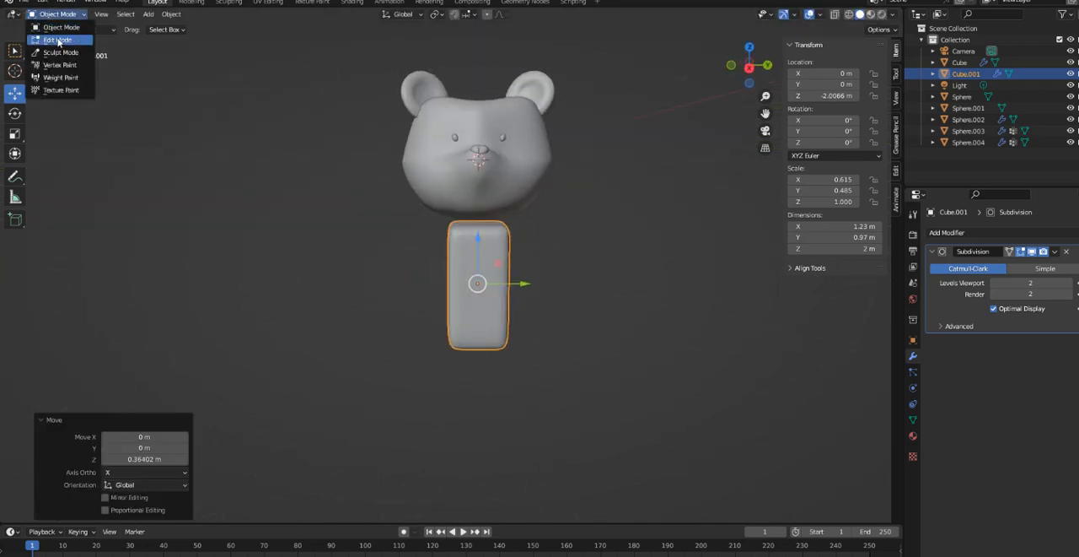
left_click(46, 40)
middle_click_drag(542, 294, 463, 229)
left_click(456, 225)
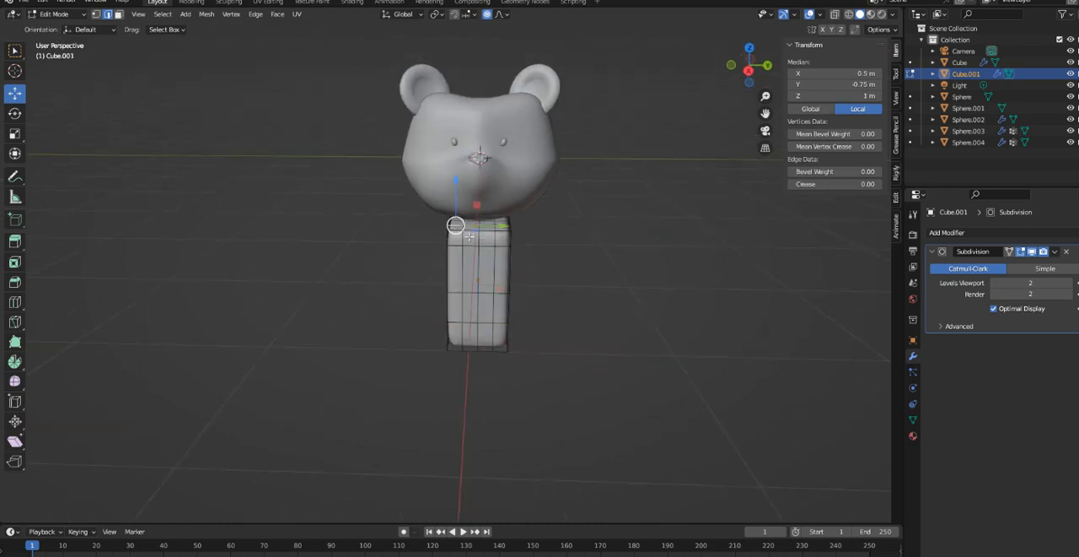
left_click(119, 14)
- Select all faces on the block's top side and delete them to open the top
middle_click_drag(512, 234, 716, 261)
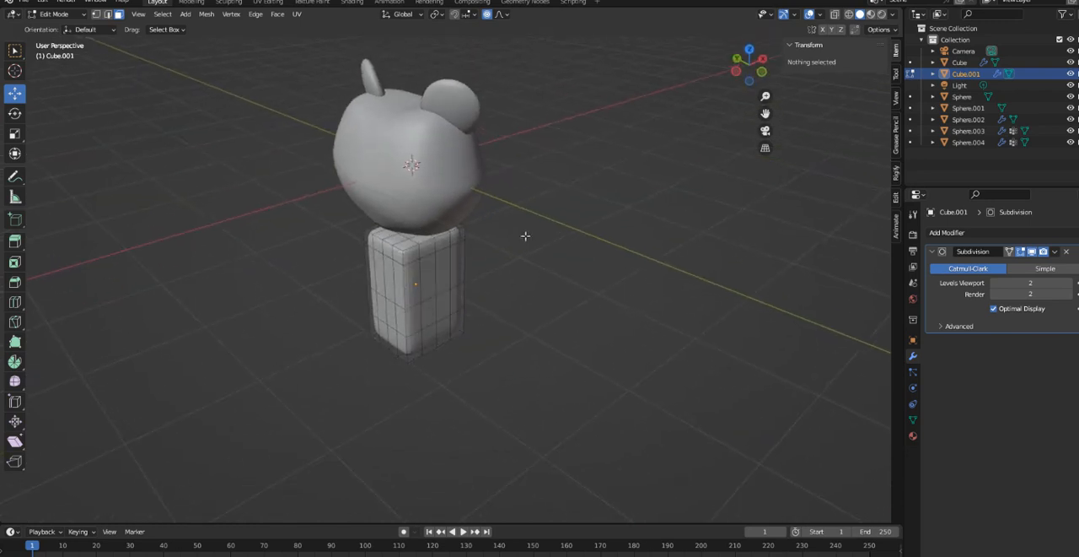
left_click(406, 240)
left_click(374, 233, "shift")
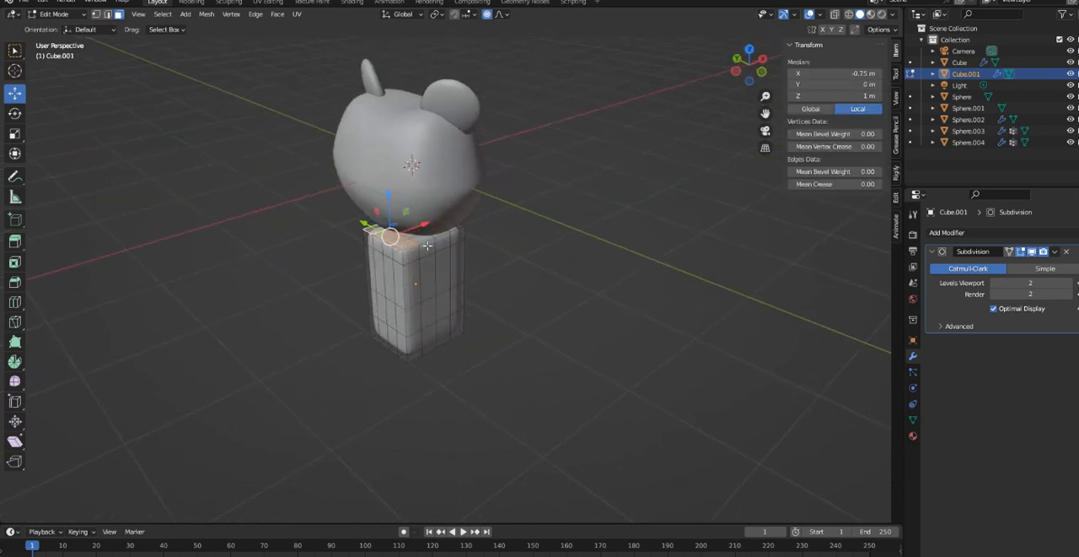
middle_click_drag(430, 246, 348, 234)
left_click(418, 226, "shift")
middle_click_drag(418, 226, 445, 223)
left_click(444, 222, "shift")
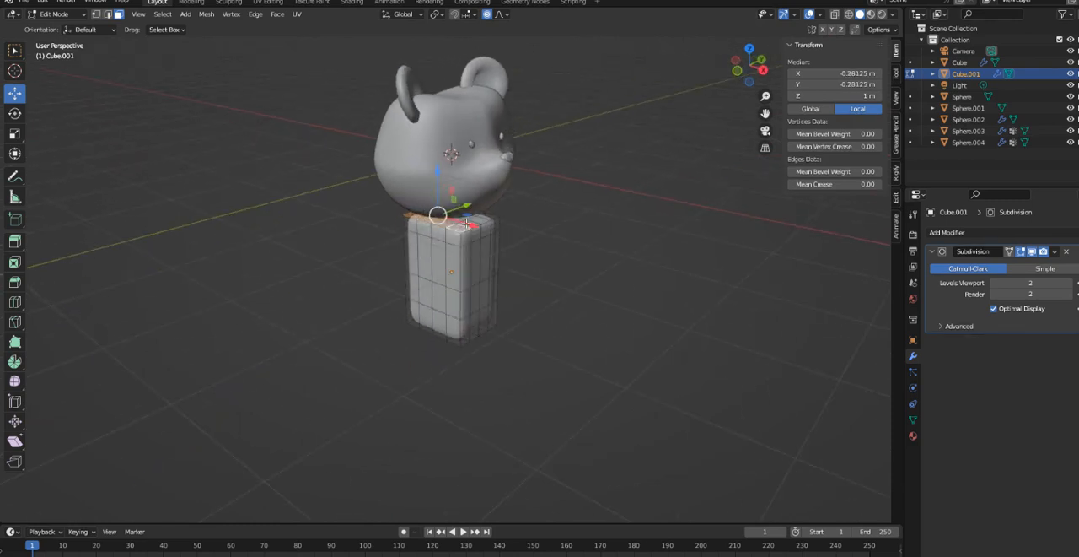
left_click(466, 223, "shift")
left_click(469, 218, "shift")
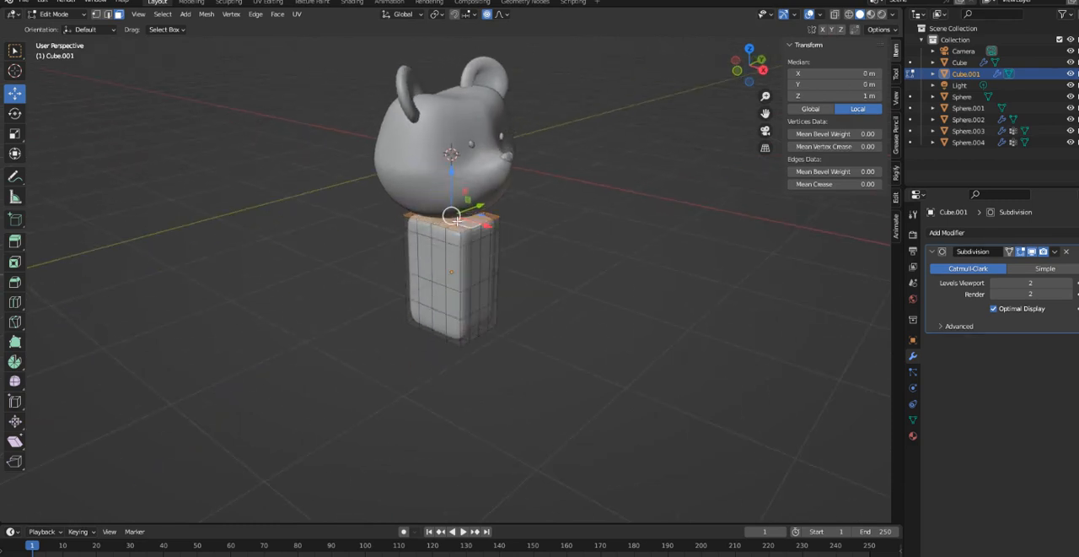
middle_click_drag(476, 221, 629, 226)
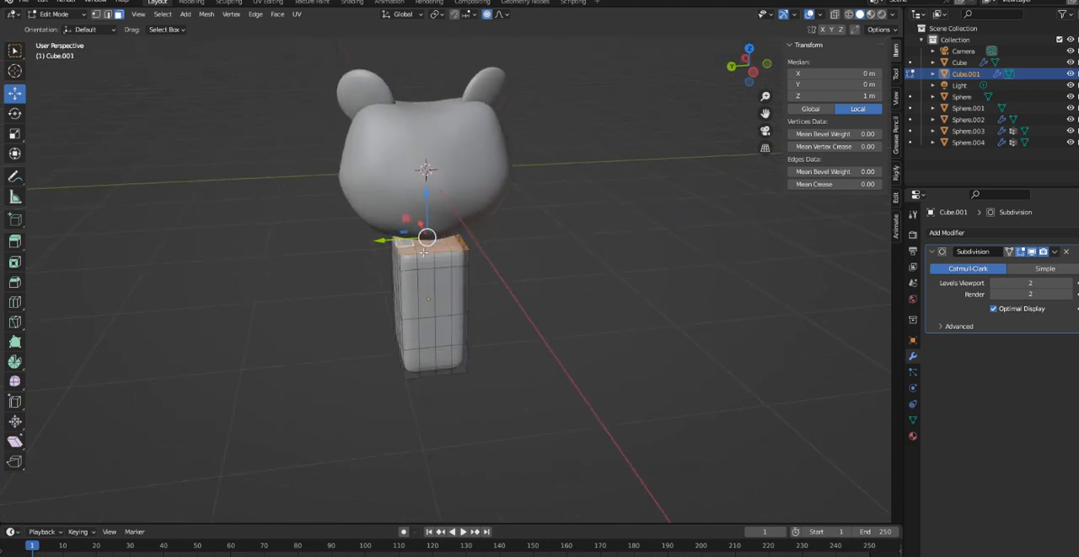
middle_click_drag(400, 244, 577, 262)
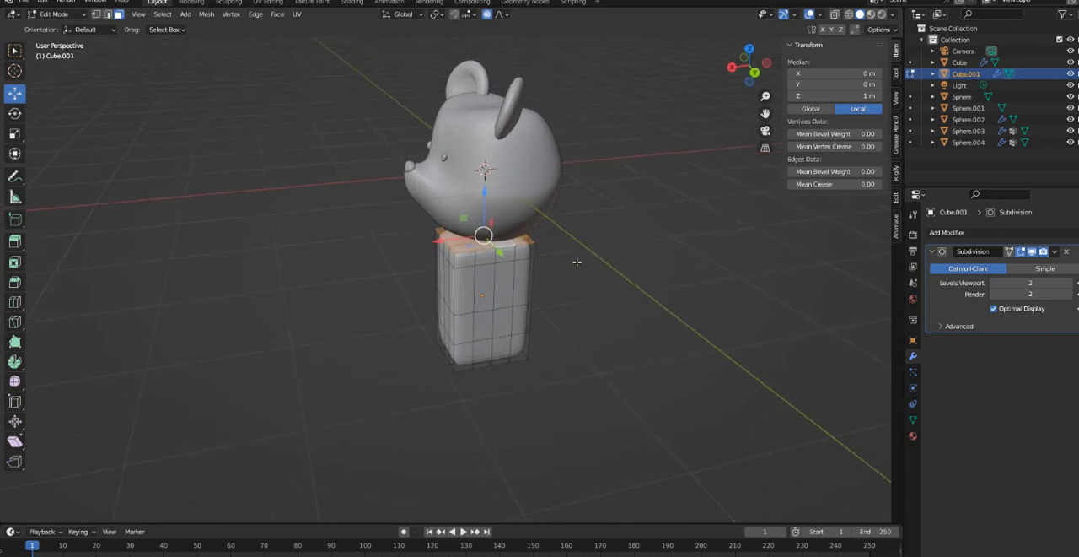
key("x")
left_click(540, 285)
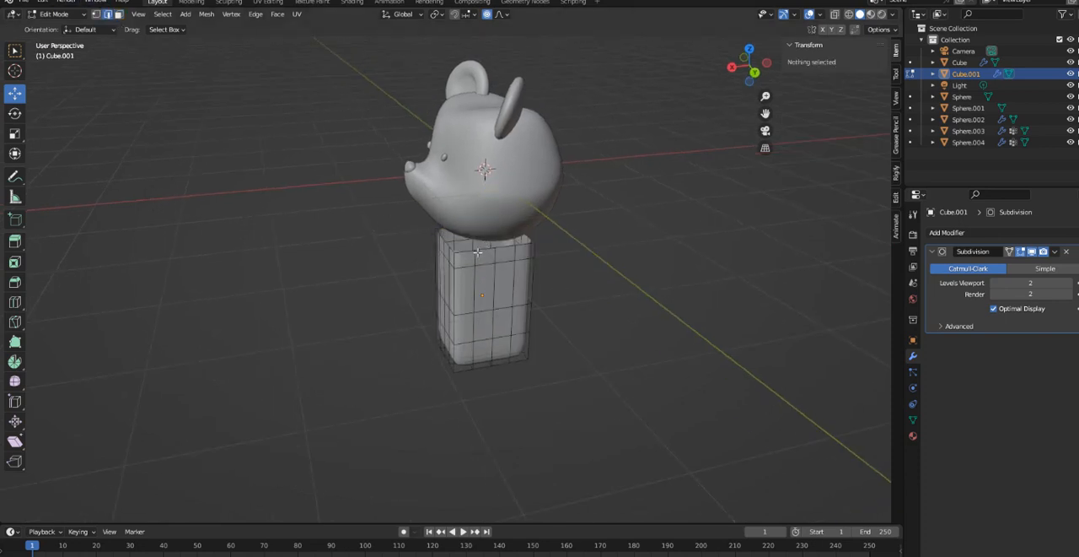
- Select the boundary edge loop around the block's open top and fill it with a face
left_click(464, 253)
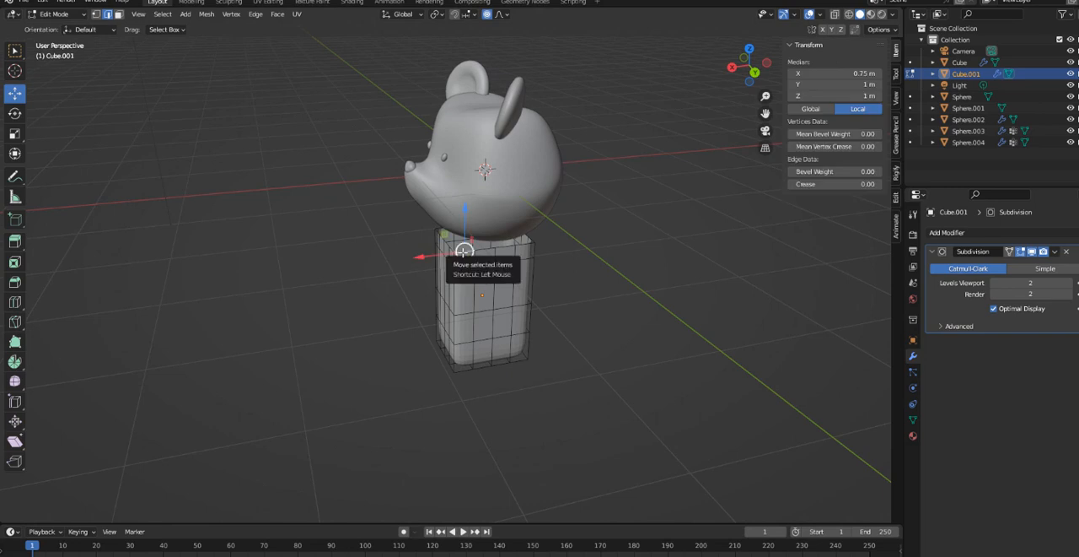
left_click(464, 251, "alt")
key("f")
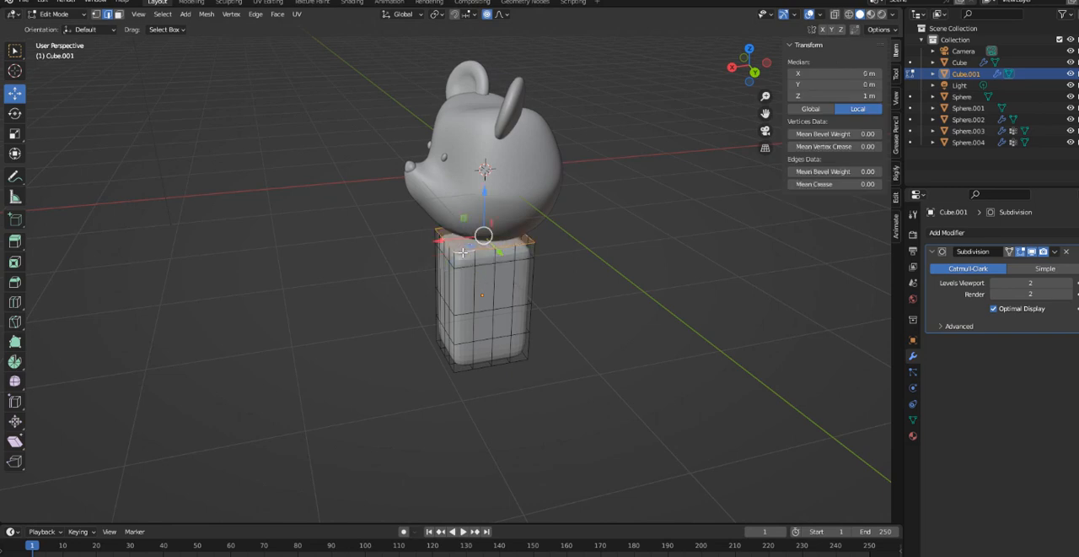
- Scale the block's top edge loop to about 0.576 along X and Y, leaving Z at 1
left_click(15, 134)
left_click_drag(474, 242, 474, 246)
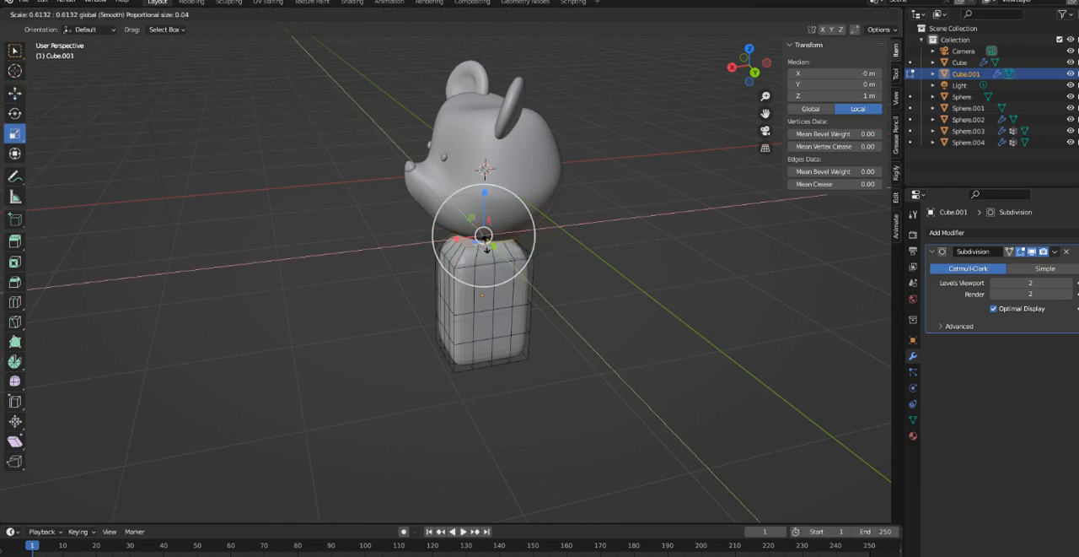
left_click_drag(479, 244, 479, 245)
- Move the narrowed top edge loop up about 0.335 m along Z into the head to form a neck
middle_click_drag(512, 268, 613, 268)
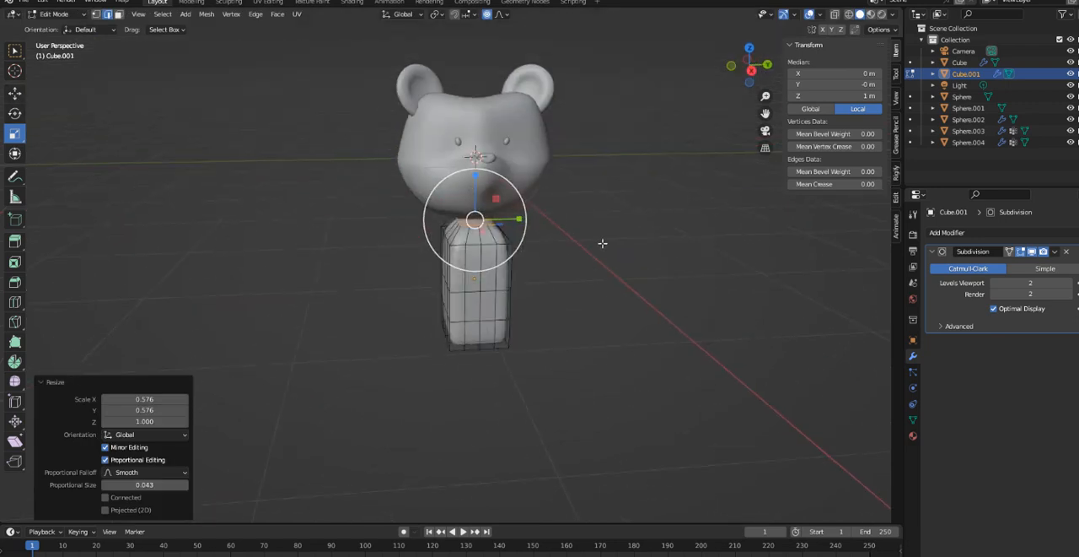
left_click_drag(474, 199, 476, 167)
left_click(14, 95)
- Select the edge loop just below the neck and scale it to about 0.808 along X
middle_click_drag(522, 253, 592, 266)
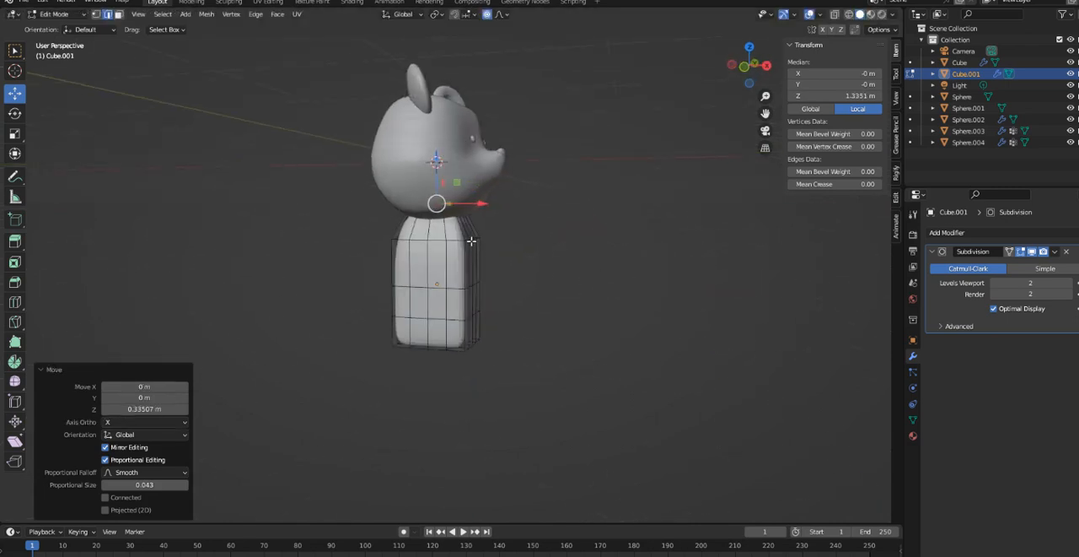
mouse_move(471, 241)
middle_mouse_down()
mouse_move(503, 258)
mouse_move(469, 248)
middle_mouse_up()
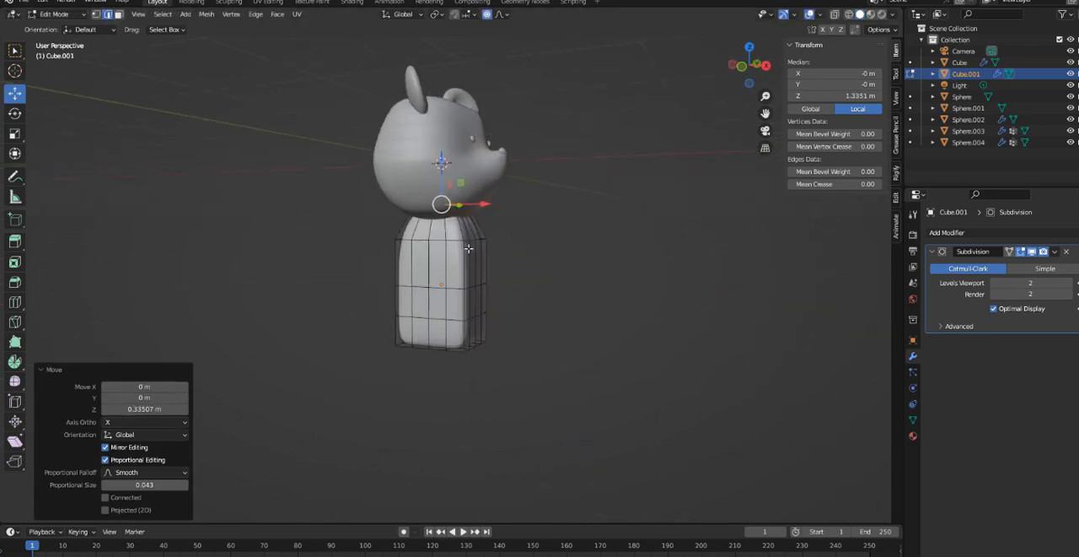
left_click(468, 242)
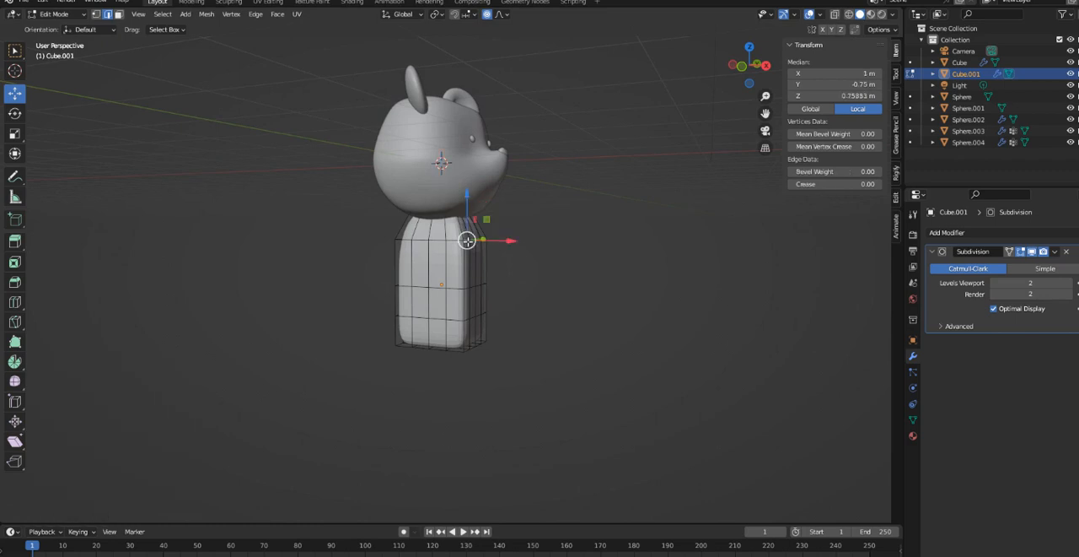
left_click(468, 242, "alt")
mouse_move(467, 239)
middle_mouse_down()
mouse_move(501, 261)
mouse_move(473, 253)
middle_mouse_up()
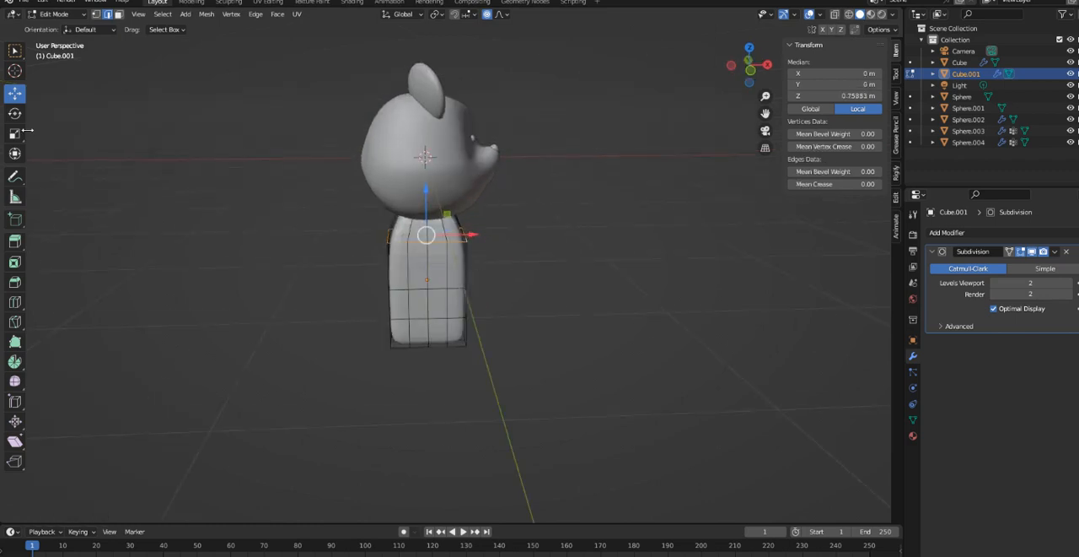
left_click(19, 137)
left_click_drag(470, 236, 459, 238)
middle_click_drag(458, 238, 401, 291)
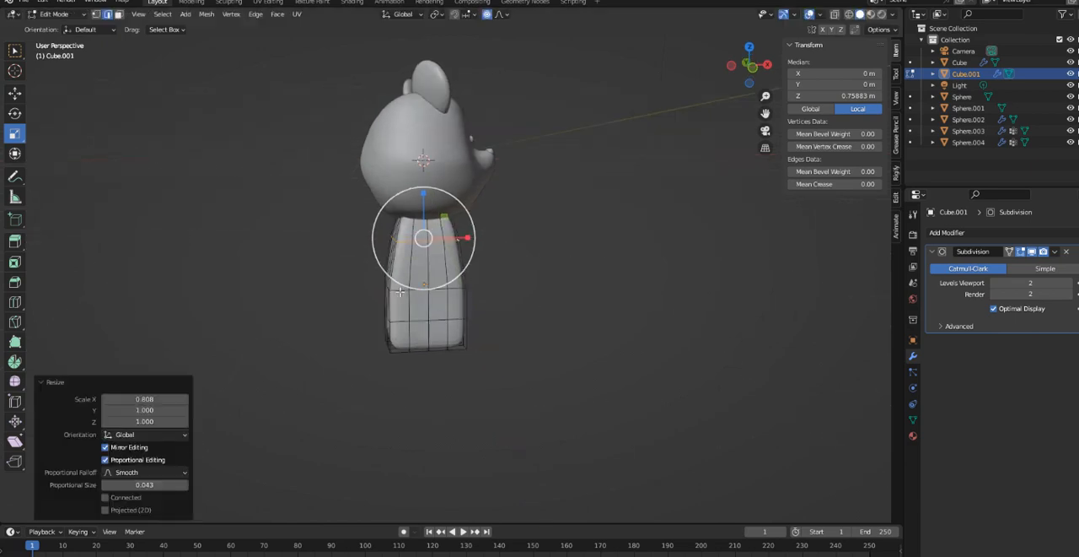
- Widen the body's lower edge loop along X and scale the middle edge loop to 1.35 along X
left_click(397, 321, "alt")
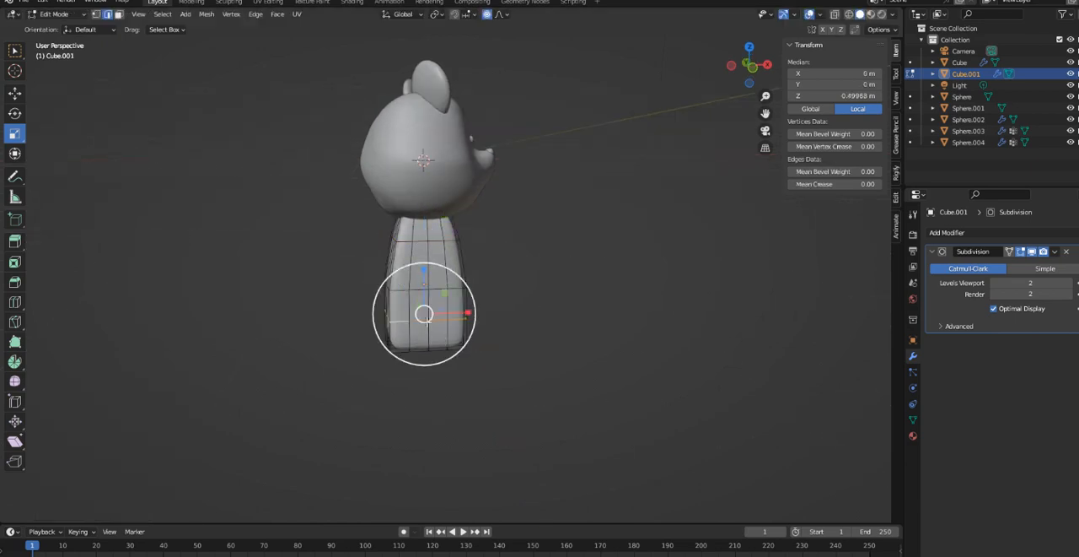
left_click_drag(455, 311, 480, 282)
left_click(394, 289, "alt")
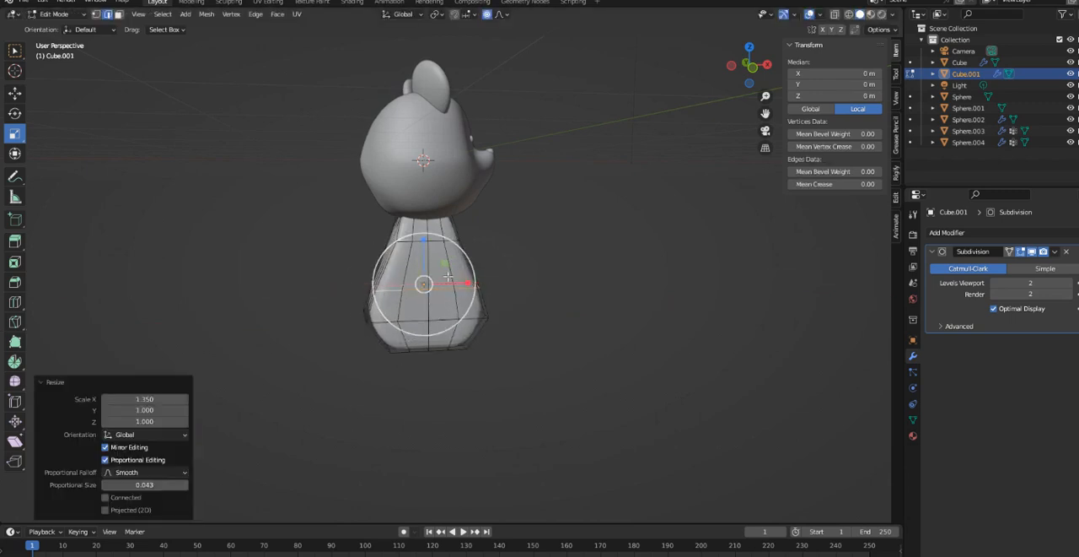
middle_click_drag(480, 284, 511, 285)
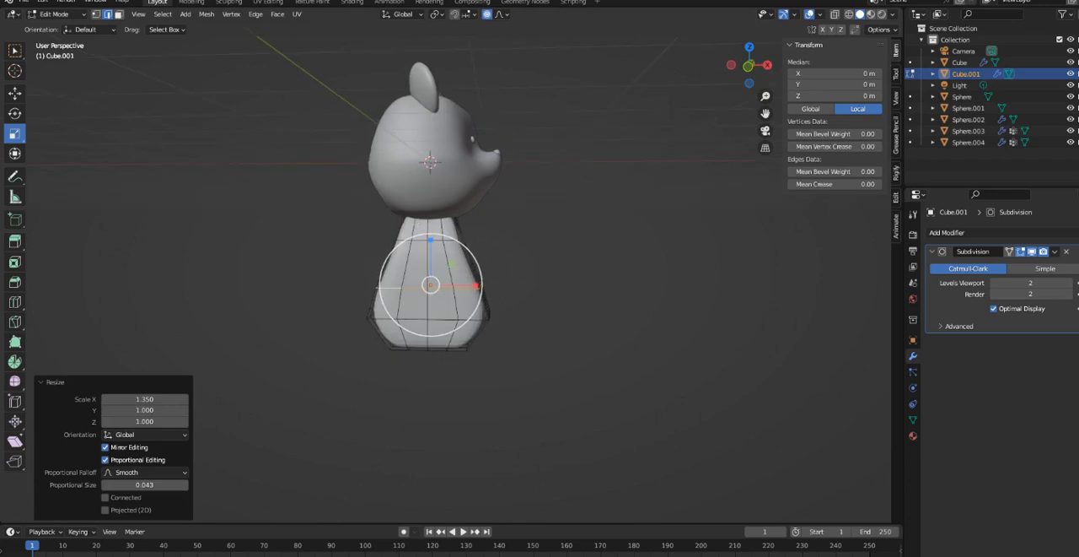
- Move the upper edge loop about 0.104 m down along Z and enable mesh symmetry on the Y axis
left_click(415, 241)
mouse_move(422, 211)
left_mouse_down()
mouse_move(427, 229)
mouse_move(427, 217)
left_mouse_up()
middle_click_drag(494, 272, 527, 313)
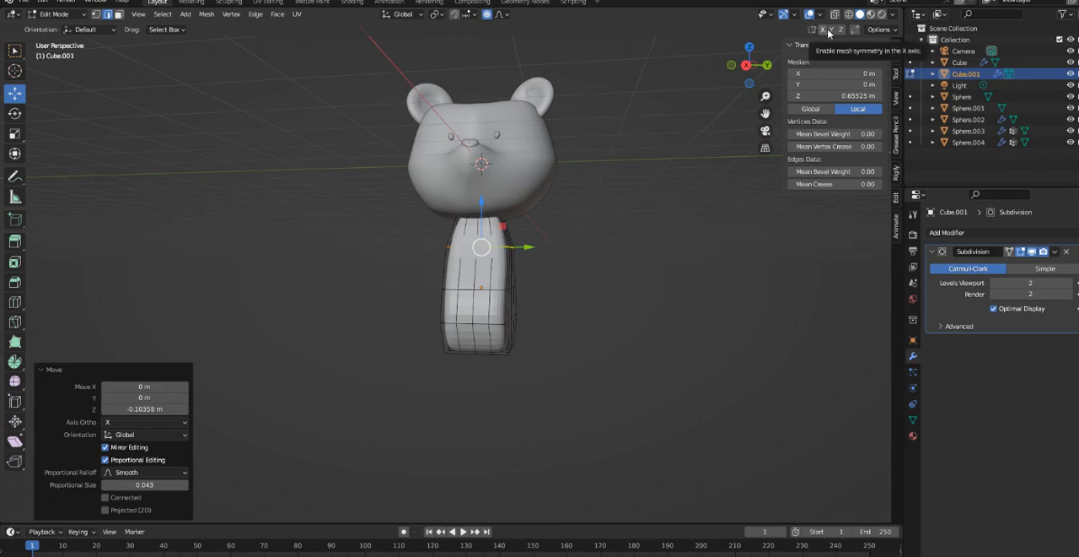
left_click(832, 30)
middle_click_drag(569, 281, 577, 285)
middle_click_drag(524, 308, 470, 314)
left_click(510, 309)
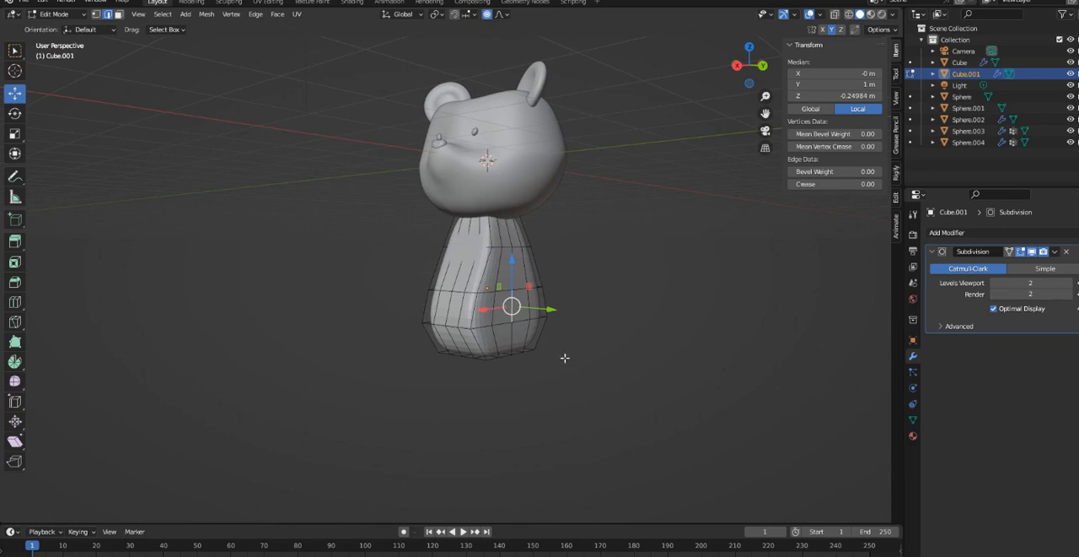
middle_click_drag(565, 358, 595, 355)
middle_click_drag(510, 350, 473, 387)
left_click(497, 283, "shift")
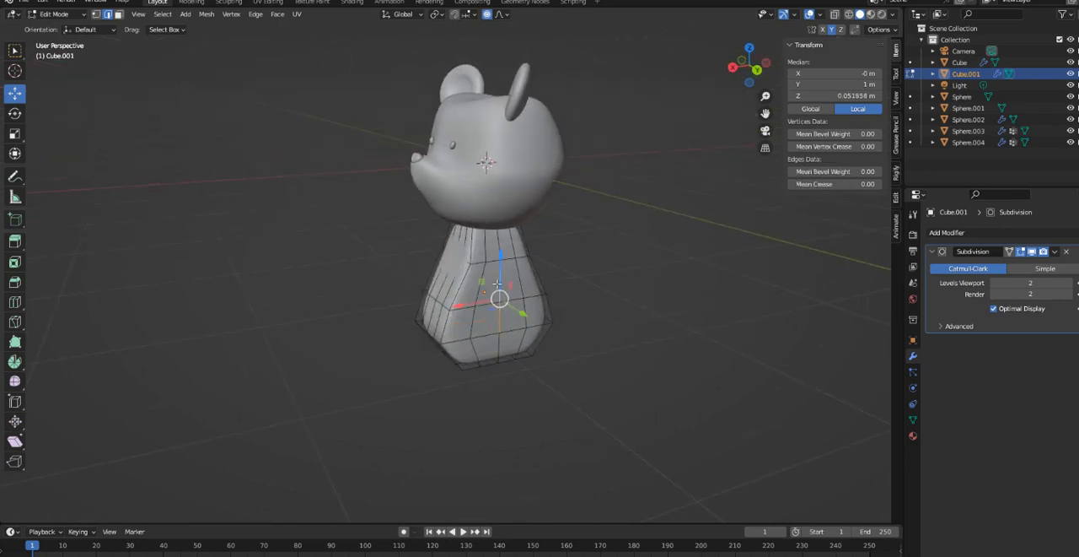
left_click(498, 349)
middle_click_drag(539, 355, 561, 339)
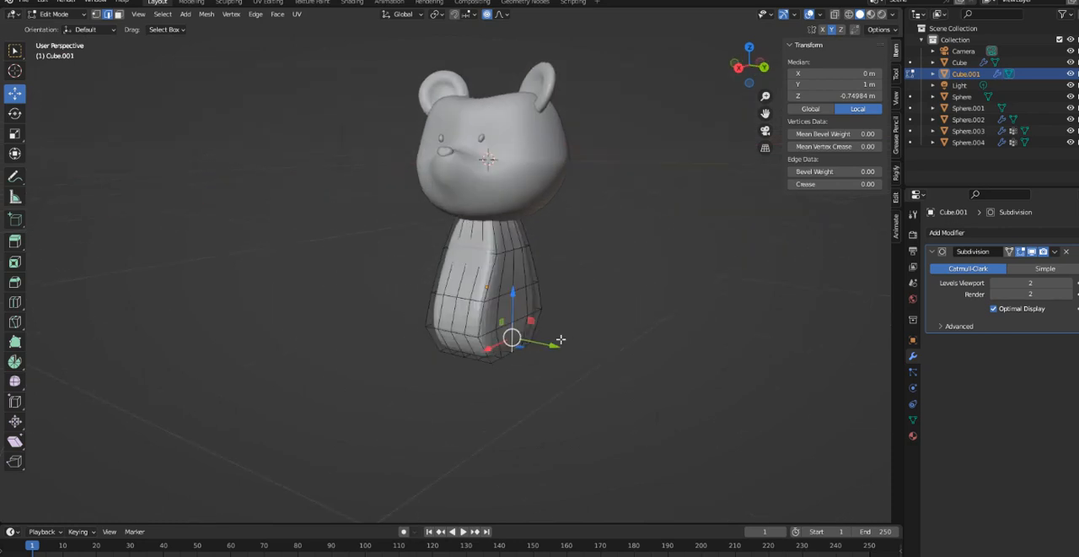
left_click(513, 309, "shift")
left_click_drag(548, 312, 583, 321)
middle_click_drag(584, 320, 574, 366)
key("ctrl+z")
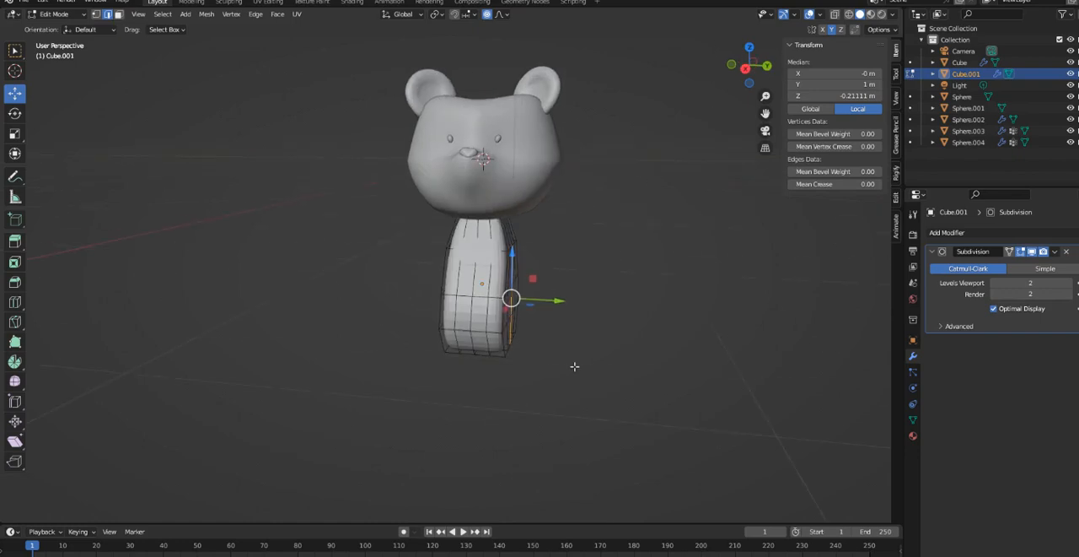
- Switch the body to Sculpt Mode and pull its flat lower sides outward with the Elastic Deform brush
left_click(67, 16)
left_click(59, 51)
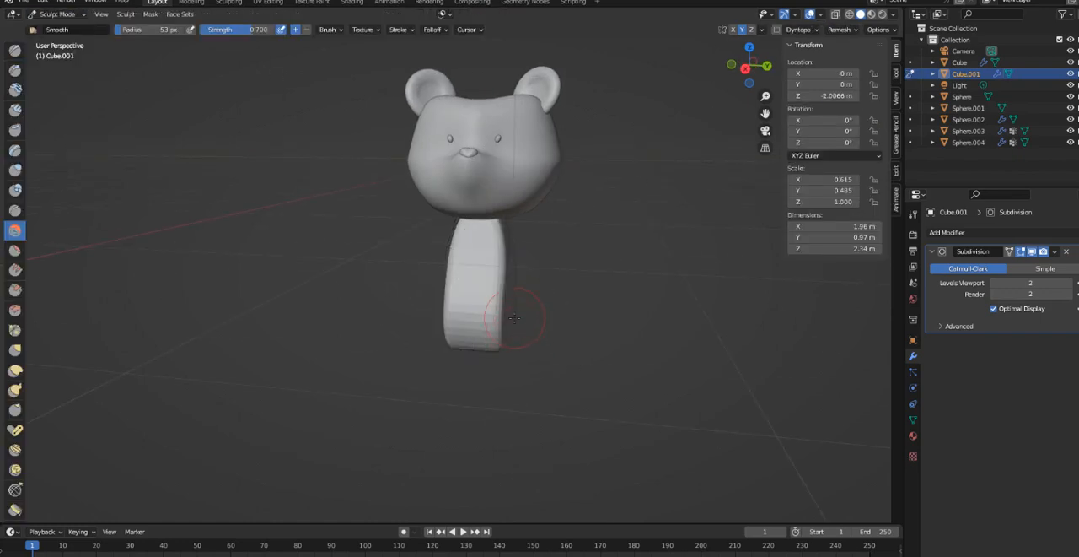
left_click(15, 369)
middle_click_drag(455, 362, 412, 362)
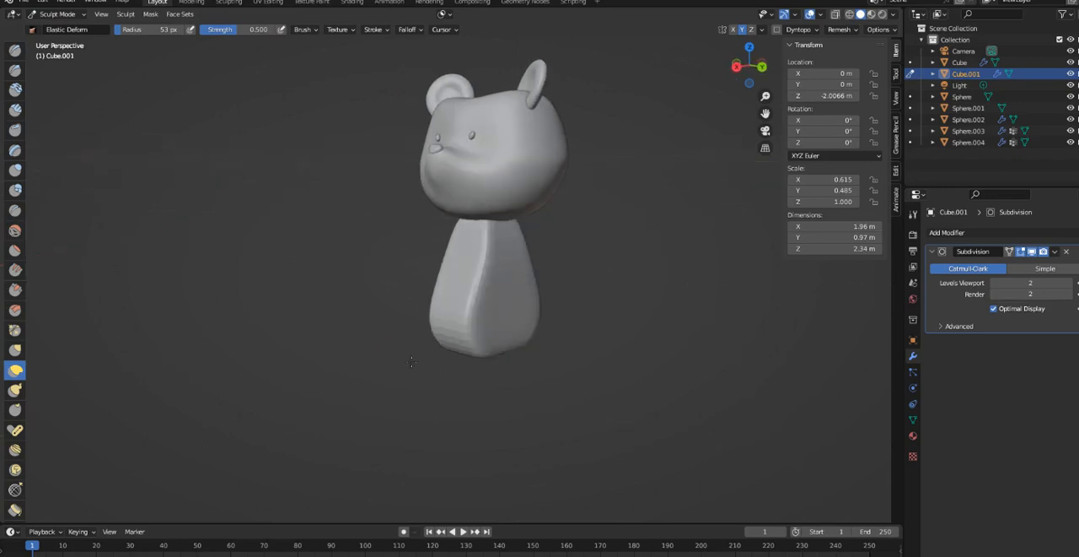
left_click_drag(503, 324, 585, 354)
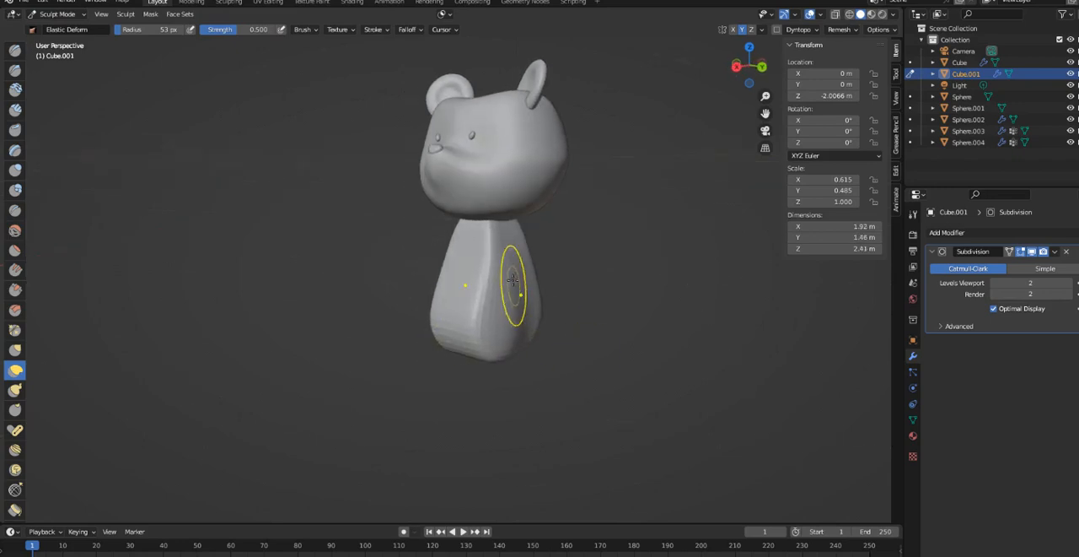
mouse_move(513, 280)
left_mouse_down()
mouse_move(558, 313)
mouse_move(562, 340)
left_mouse_up()
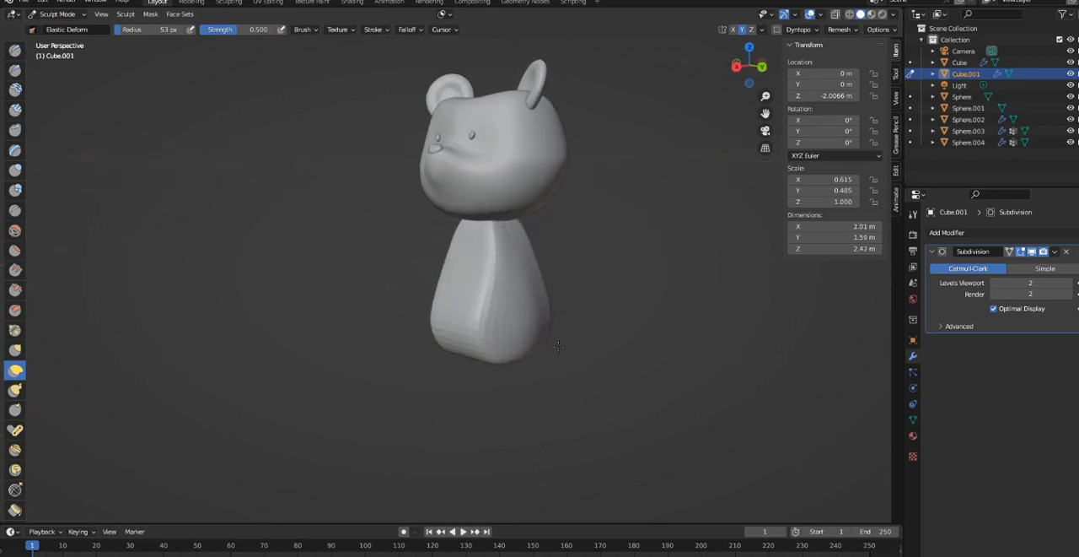
mouse_move(562, 342)
middle_mouse_down()
mouse_move(627, 361)
mouse_move(675, 342)
mouse_move(348, 361)
middle_mouse_up()
middle_click_drag(518, 306, 520, 312)
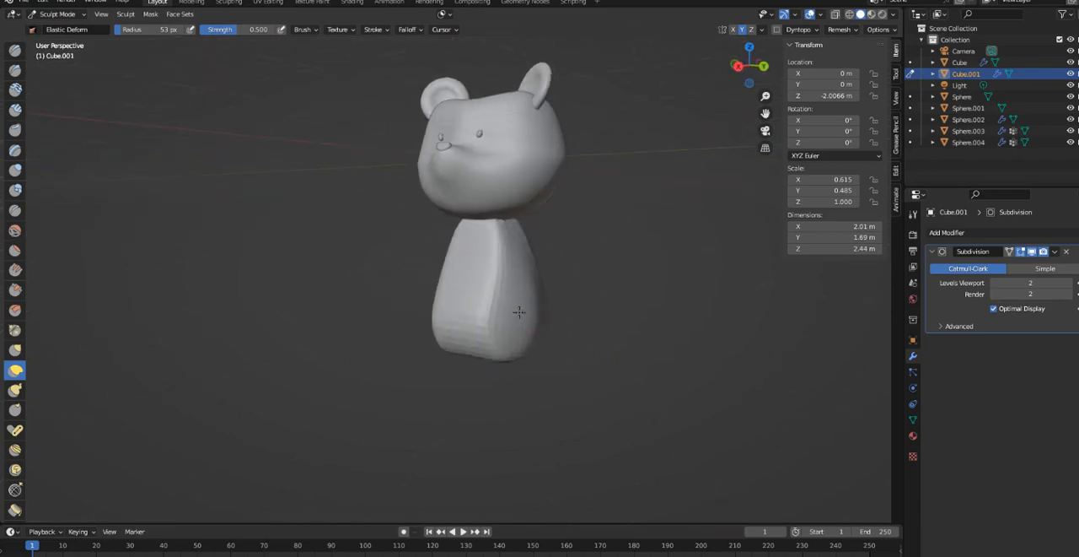
- Bulge the lower body further into a rounded pear shape with Elastic Deform strokes along its side
mouse_move(559, 317)
left_mouse_down()
mouse_move(566, 328)
mouse_move(498, 342)
mouse_move(519, 360)
mouse_move(490, 343)
mouse_move(458, 366)
mouse_move(464, 375)
left_mouse_up()
middle_click_drag(465, 376, 406, 346)
mouse_move(433, 317)
left_mouse_down()
mouse_move(416, 309)
mouse_move(437, 267)
left_mouse_up()
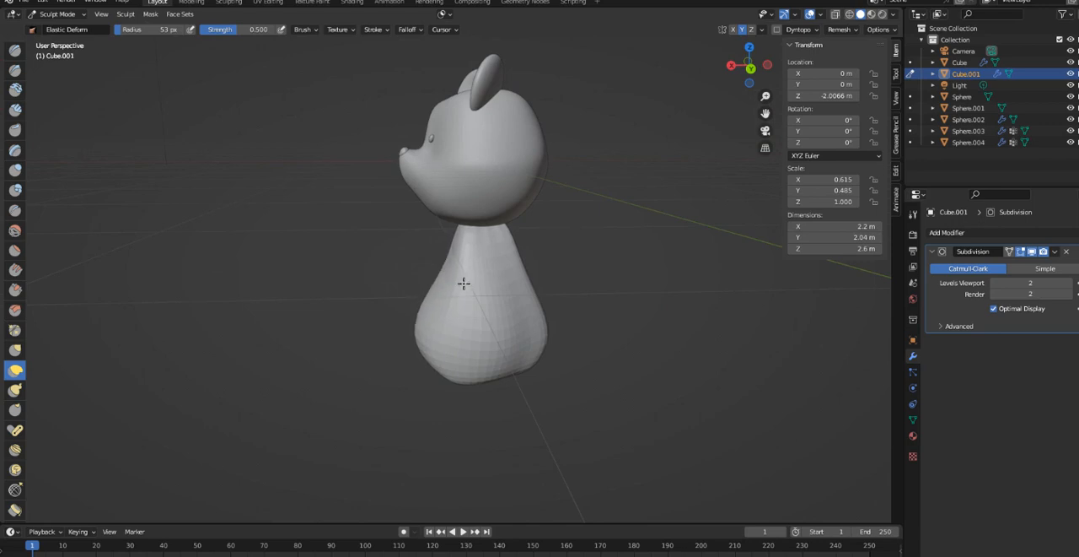
middle_click_drag(477, 289, 465, 287)
mouse_move(490, 348)
left_mouse_down()
mouse_move(492, 363)
mouse_move(484, 345)
left_mouse_up()
- Round out the lower back of the body and adjust its upper side near the neck with Elastic Deform
middle_click_drag(501, 391, 352, 397)
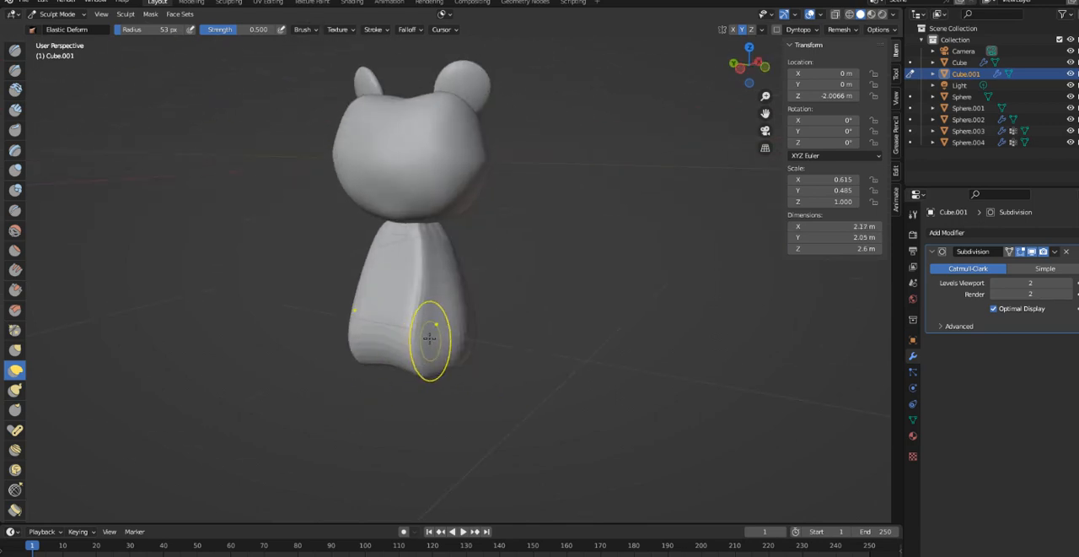
left_click_drag(430, 340, 472, 353)
mouse_move(434, 322)
left_mouse_down()
mouse_move(438, 331)
mouse_move(364, 364)
left_mouse_up()
left_click_drag(362, 283, 369, 294)
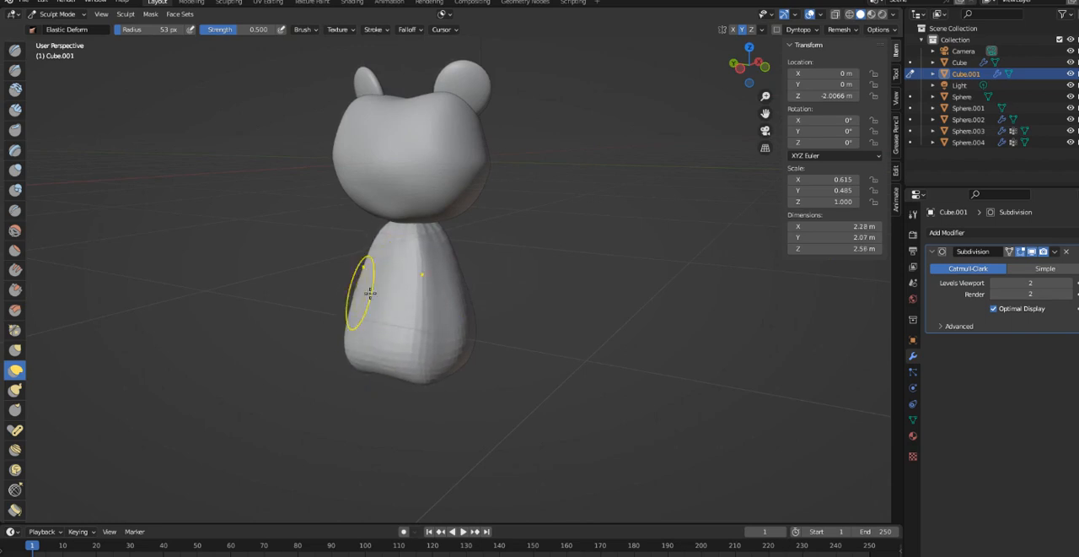
mouse_move(369, 294)
middle_mouse_down()
mouse_move(499, 278)
mouse_move(511, 265)
middle_mouse_up()
left_click_drag(499, 255, 468, 247)
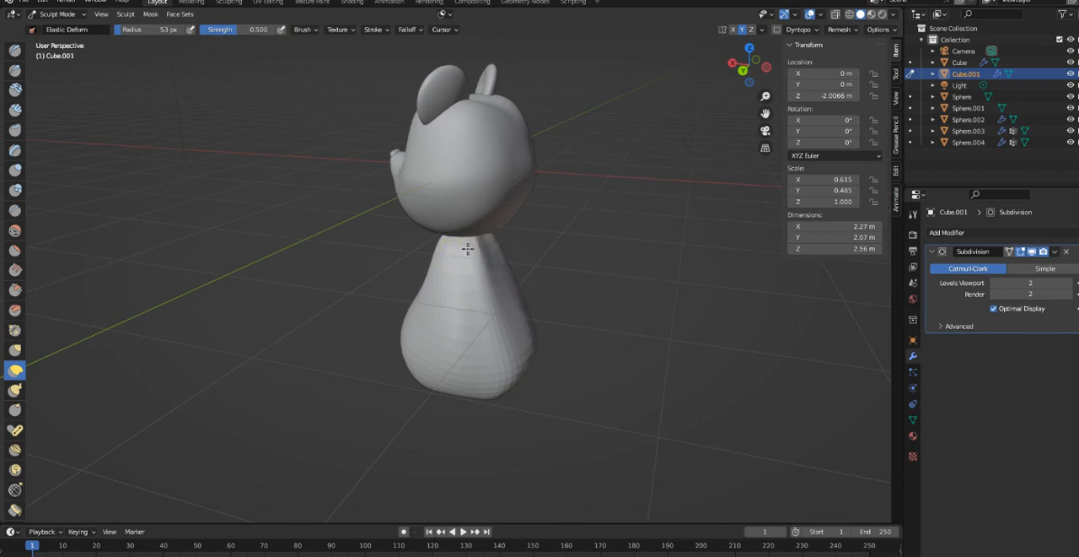
middle_click_drag(475, 251, 509, 261)
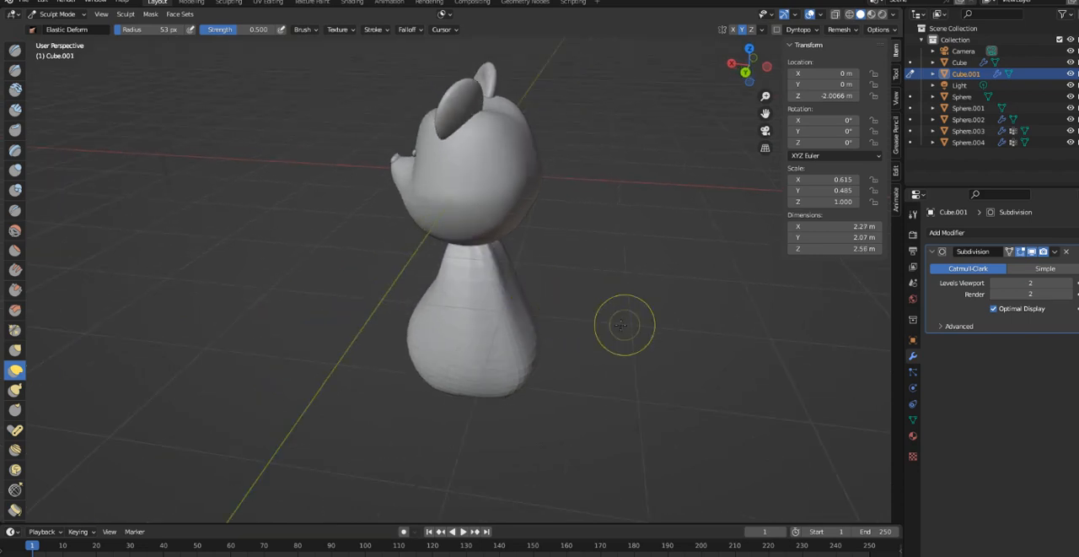
- Pull the lower back of the body outward and fill out its underside with Elastic Deform strokes
mouse_move(569, 313)
middle_mouse_down()
mouse_move(469, 308)
mouse_move(569, 313)
mouse_move(536, 332)
mouse_move(496, 330)
middle_mouse_up()
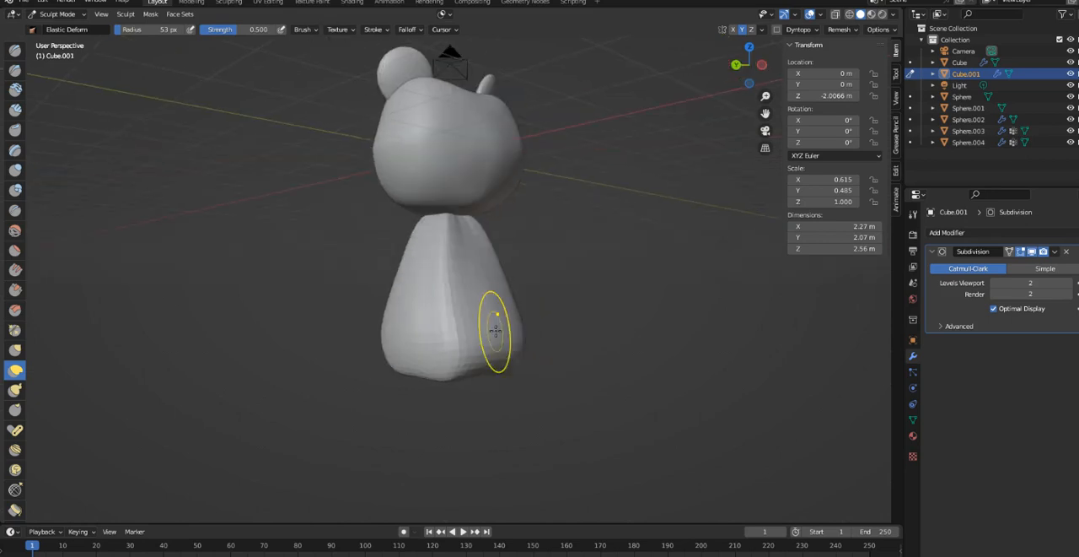
left_click_drag(503, 325, 544, 303)
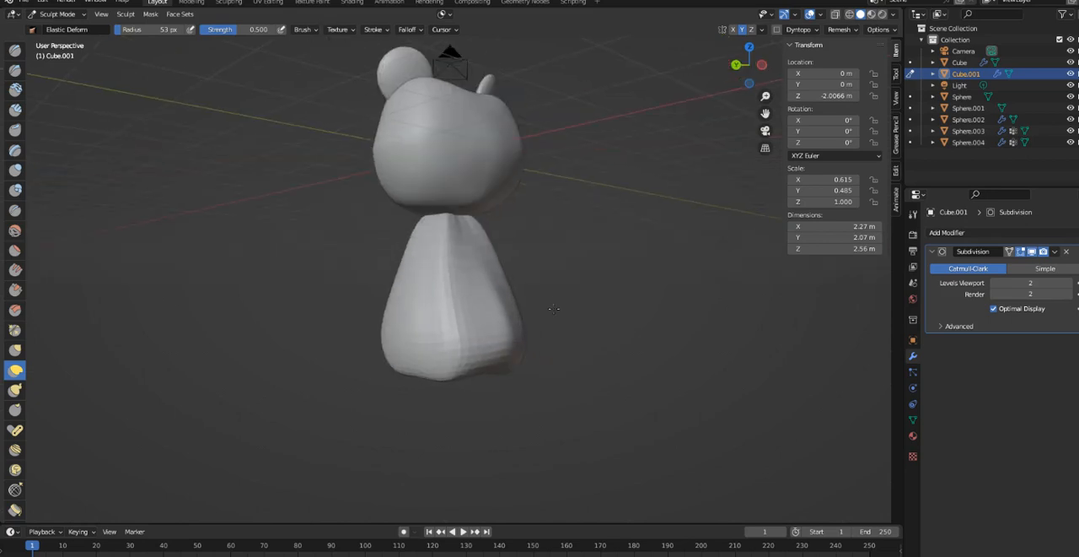
left_click_drag(548, 249, 548, 249)
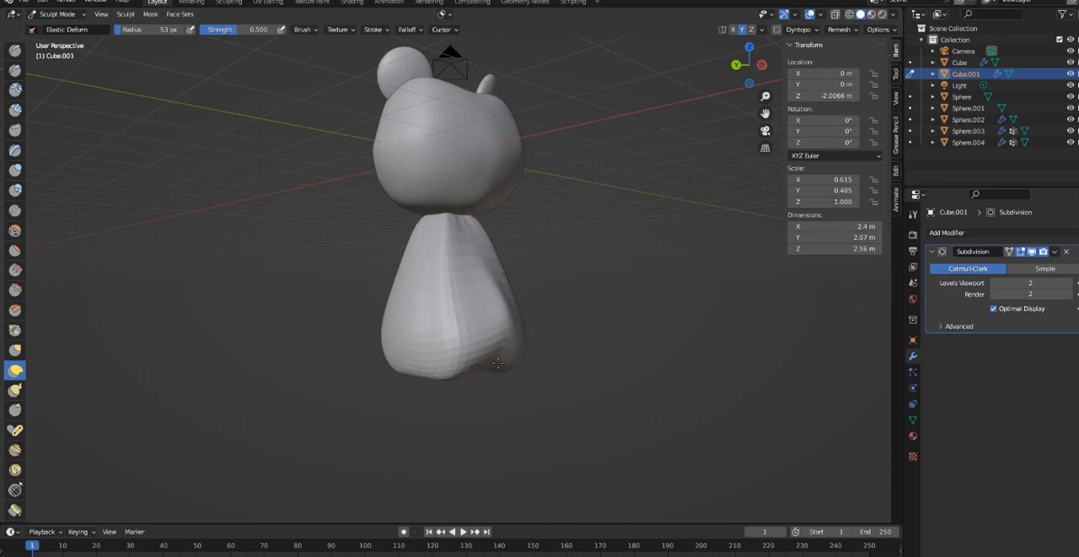
left_click_drag(516, 399, 515, 396)
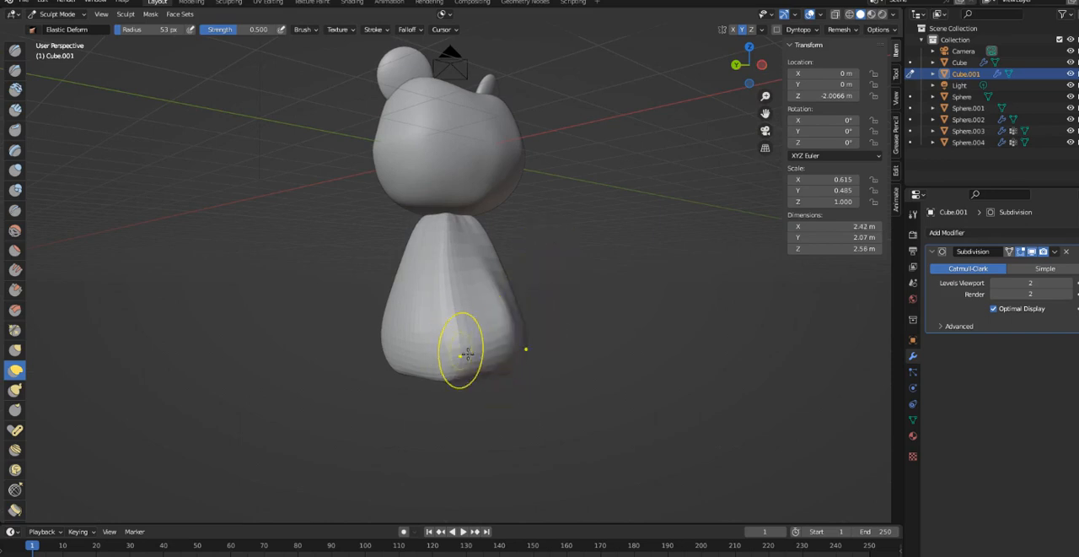
middle_click_drag(458, 337, 535, 373)
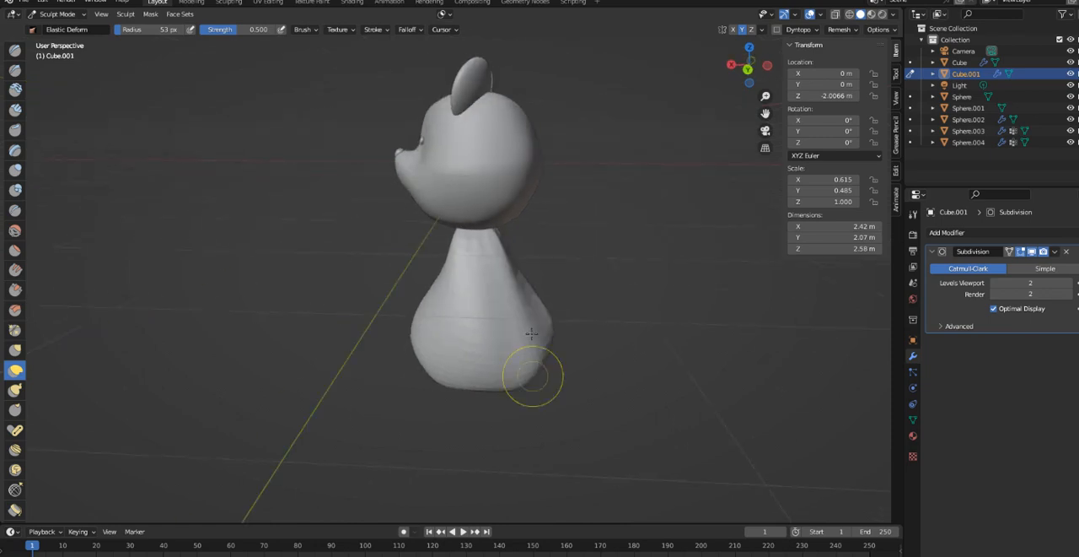
- Soften the hard edges on the body's side and back with the Smooth brush
left_click(15, 230)
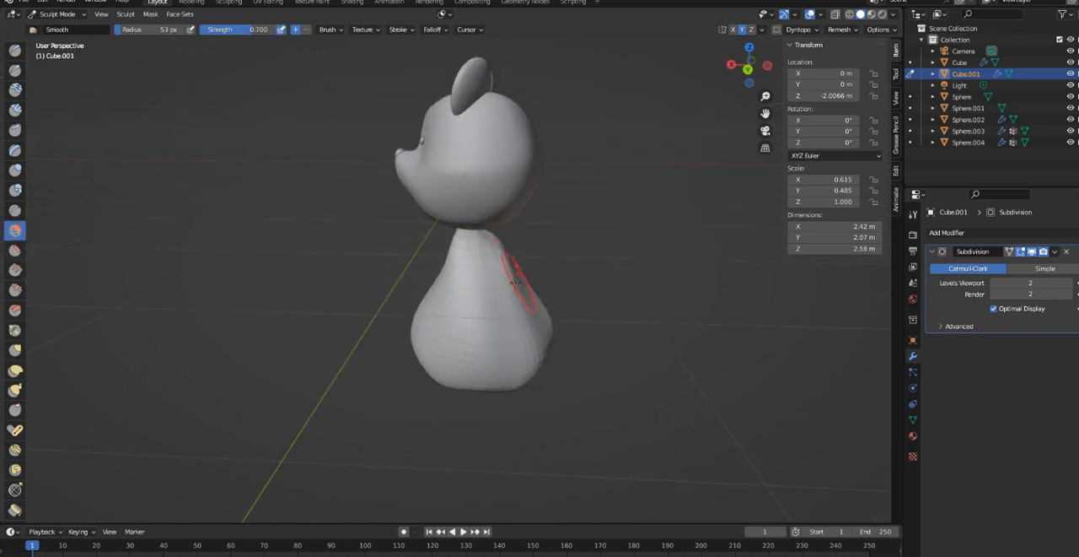
middle_click_drag(516, 282, 414, 312)
left_click_drag(414, 312, 479, 322)
middle_click_drag(515, 326, 482, 347)
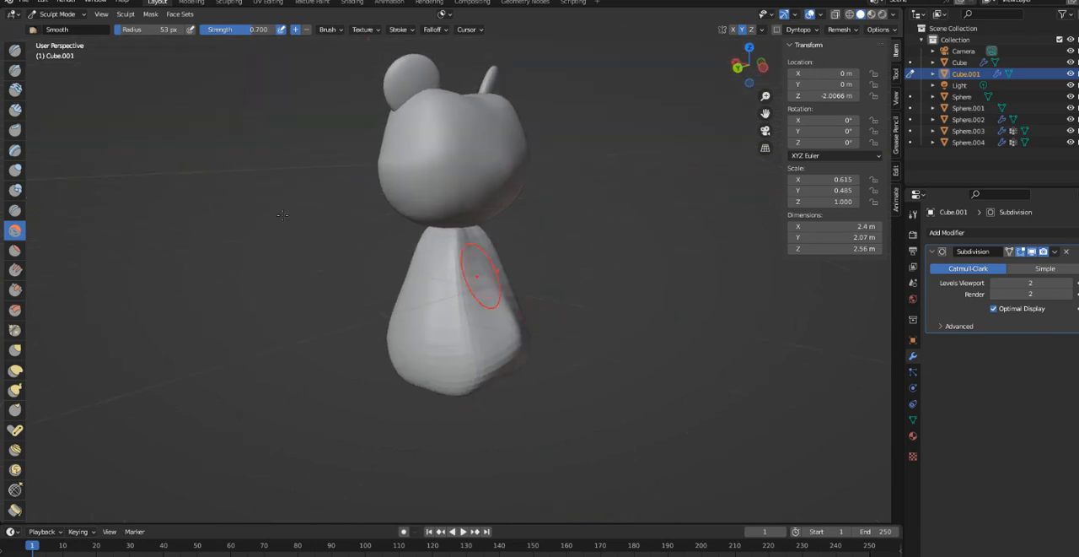
- Return to the Elastic Deform brush, reduce its radius to 33 px and reshape the neck under the head
left_click(16, 371)
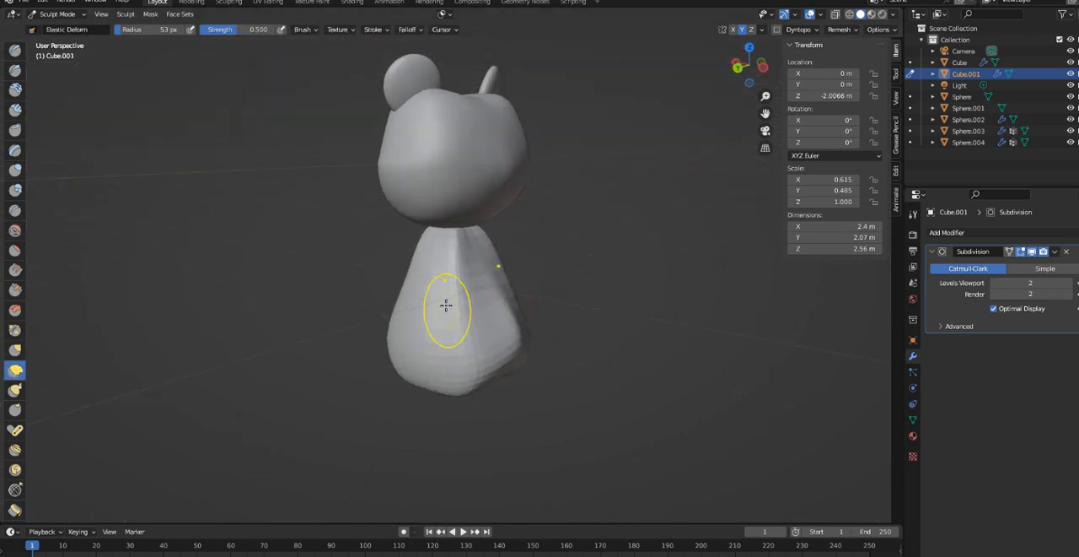
key("bracketleft")
key("bracketleft")
key("bracketleft")
key("bracketleft")
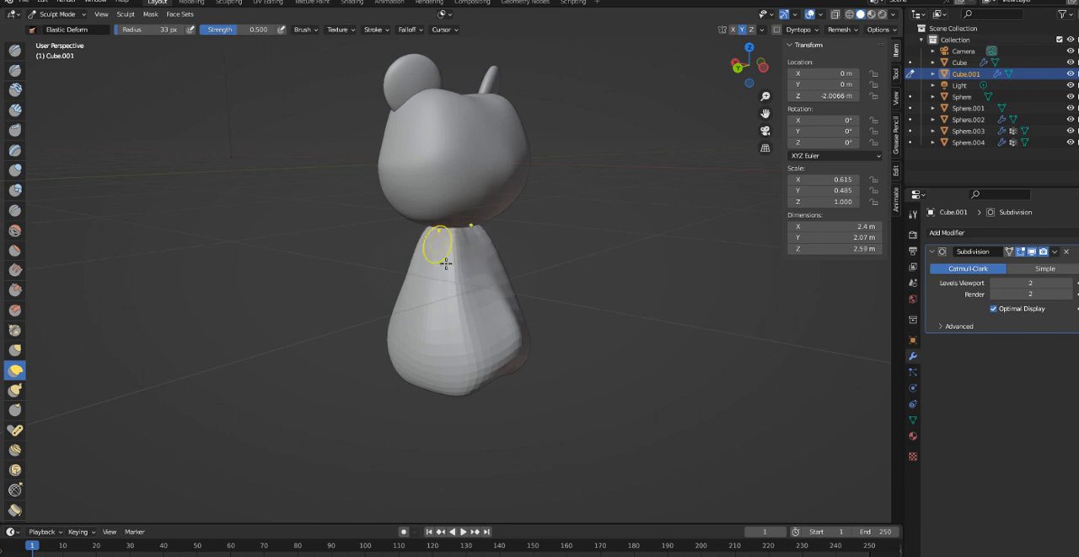
middle_click_drag(446, 264, 321, 298)
- Refine the neck and upper body up close, pulling the neck's corners into a rounder, more even taper
scroll(429, 279, "up", 4)
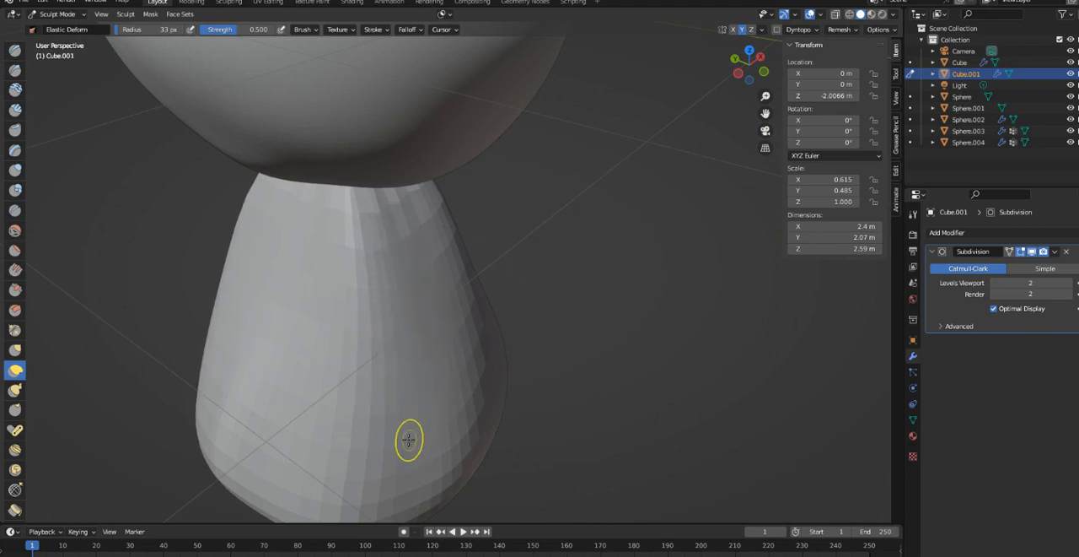
mouse_move(470, 434)
middle_mouse_down()
mouse_move(633, 388)
mouse_move(581, 328)
middle_mouse_up()
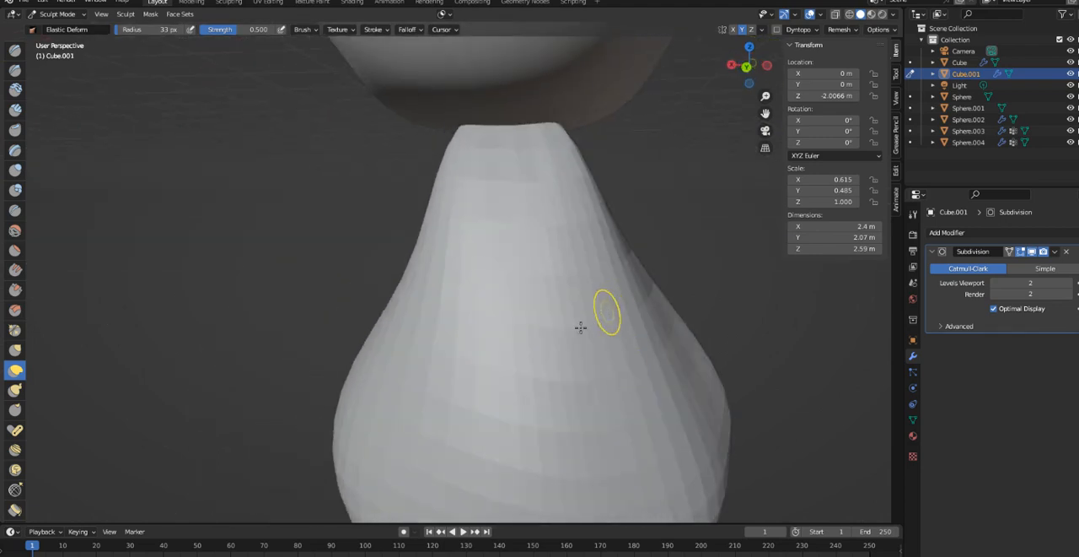
mouse_move(566, 263)
middle_mouse_down()
mouse_move(598, 287)
mouse_move(510, 175)
middle_mouse_up()
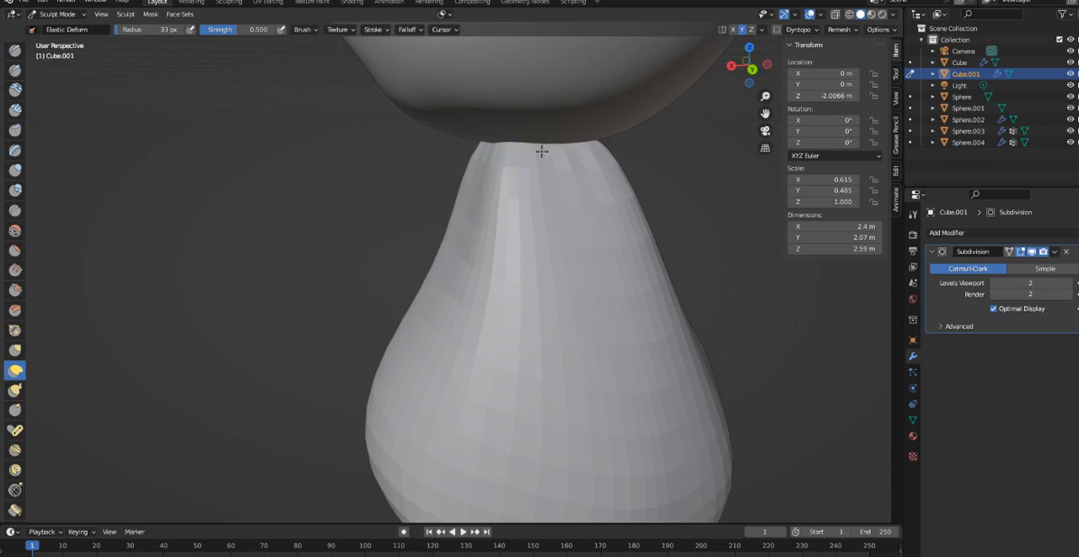
left_click_drag(543, 150, 624, 143)
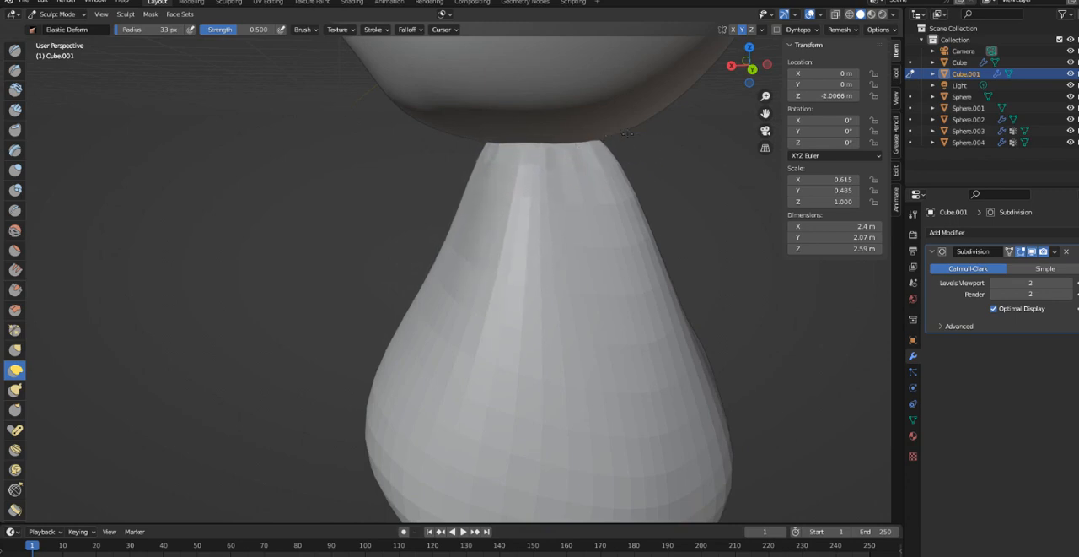
mouse_move(593, 216)
middle_mouse_down()
mouse_move(717, 226)
mouse_move(621, 184)
mouse_move(572, 204)
mouse_move(401, 331)
middle_mouse_up()
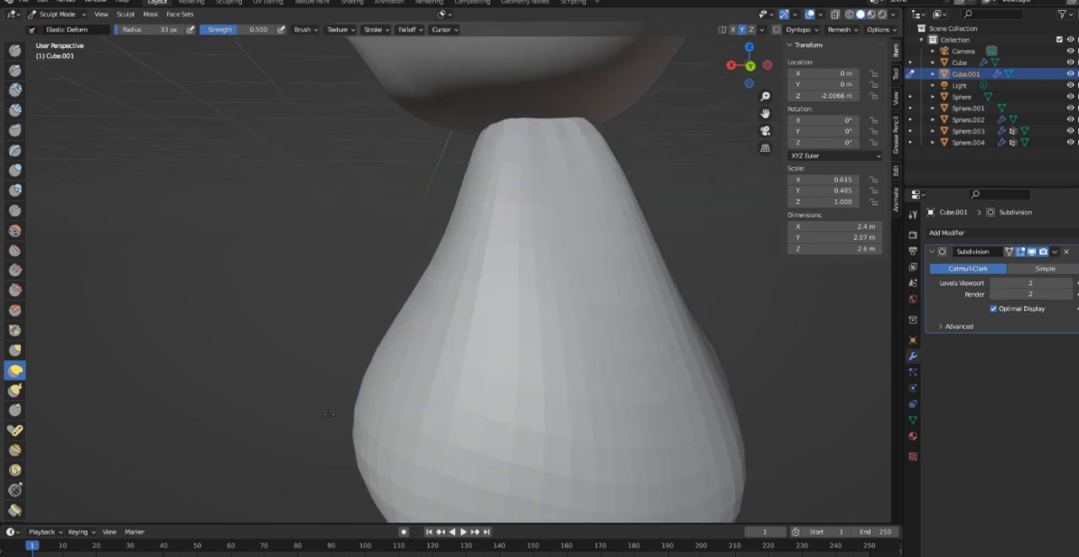
- Enlarge the Elastic Deform brush to 71 px and push the front of the lower belly inward
scroll(387, 401, "down", 1)
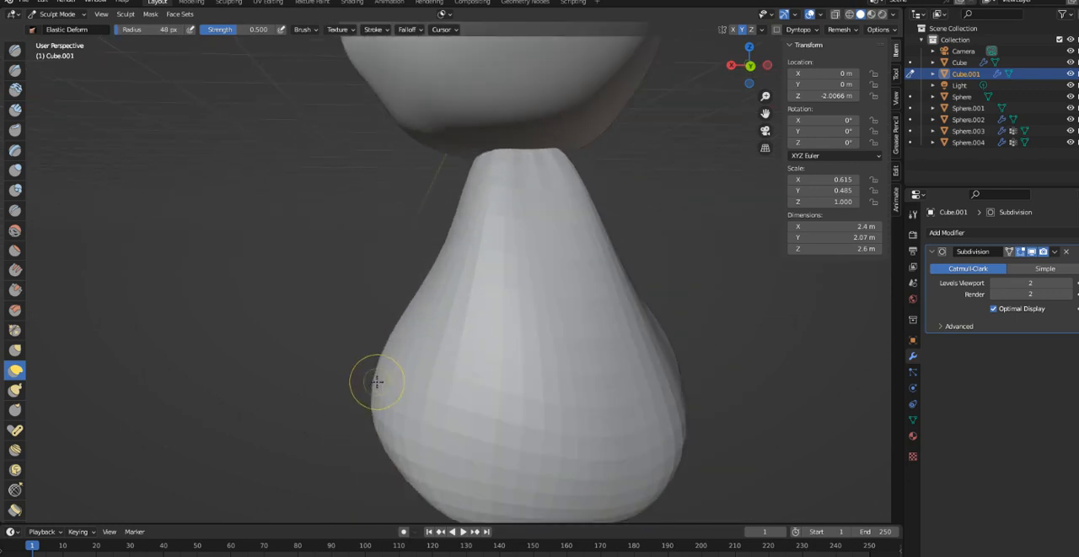
middle_click_drag(386, 380, 537, 379)
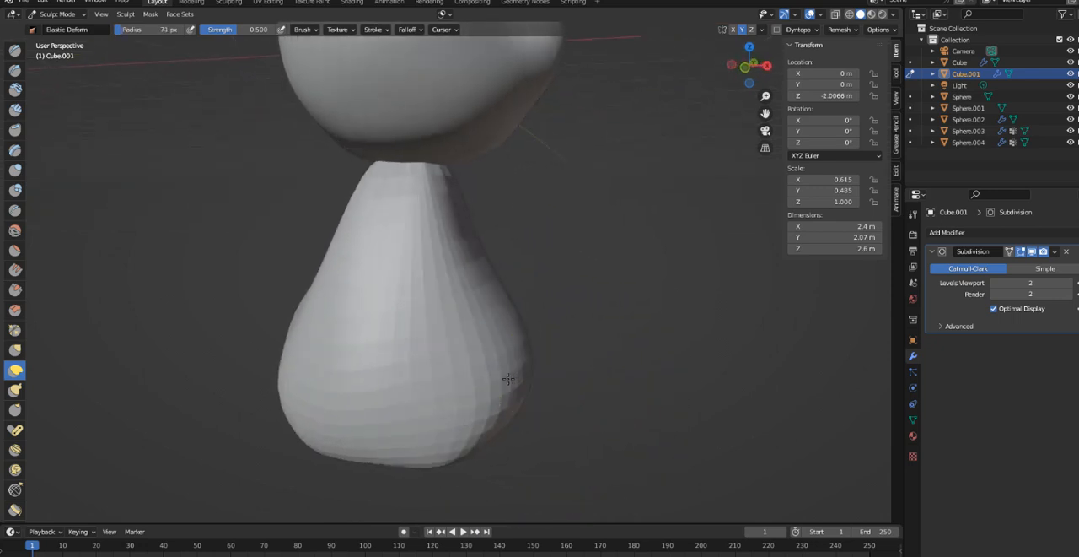
mouse_move(508, 378)
left_mouse_down()
mouse_move(463, 393)
mouse_move(484, 397)
mouse_move(391, 407)
left_mouse_up()
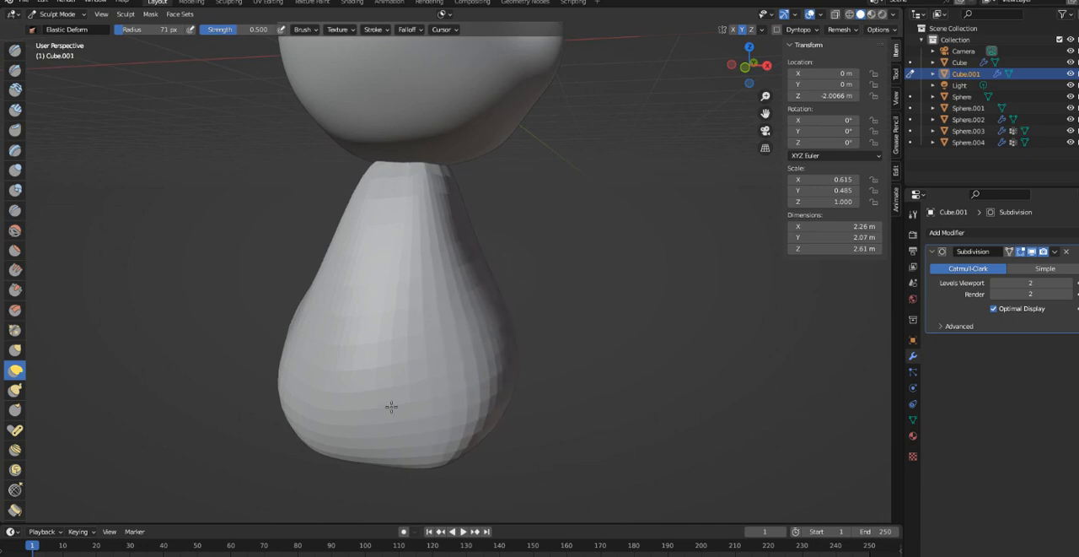
- Tuck in the front of the lower belly with Elastic Deform and pull the body's lower side corners outward to widen the base
left_click_drag(298, 408, 297, 407)
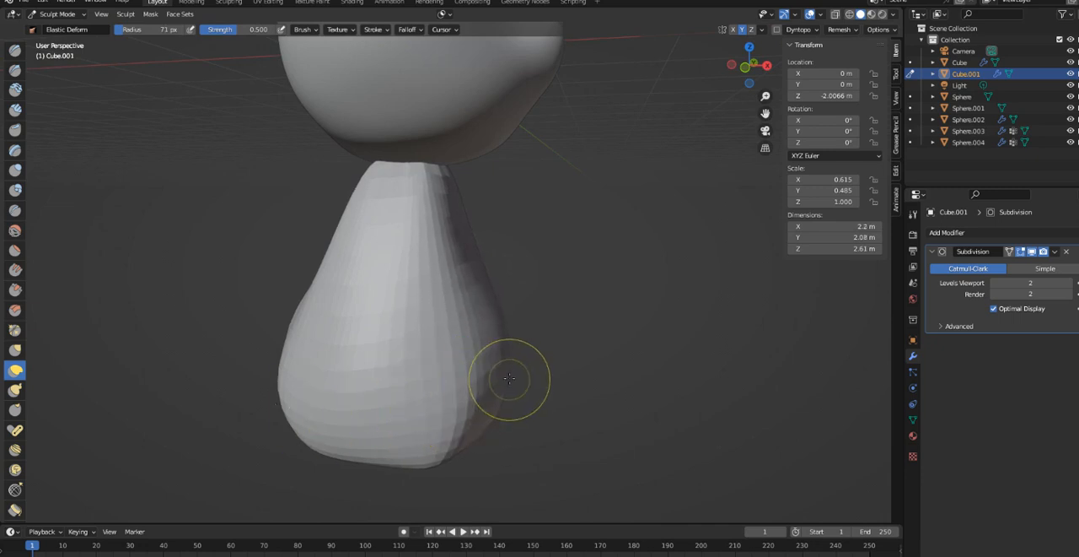
mouse_move(511, 414)
left_mouse_down()
mouse_move(480, 410)
mouse_move(484, 422)
left_mouse_up()
mouse_move(494, 465)
middle_mouse_down()
mouse_move(663, 477)
mouse_move(641, 452)
middle_mouse_up()
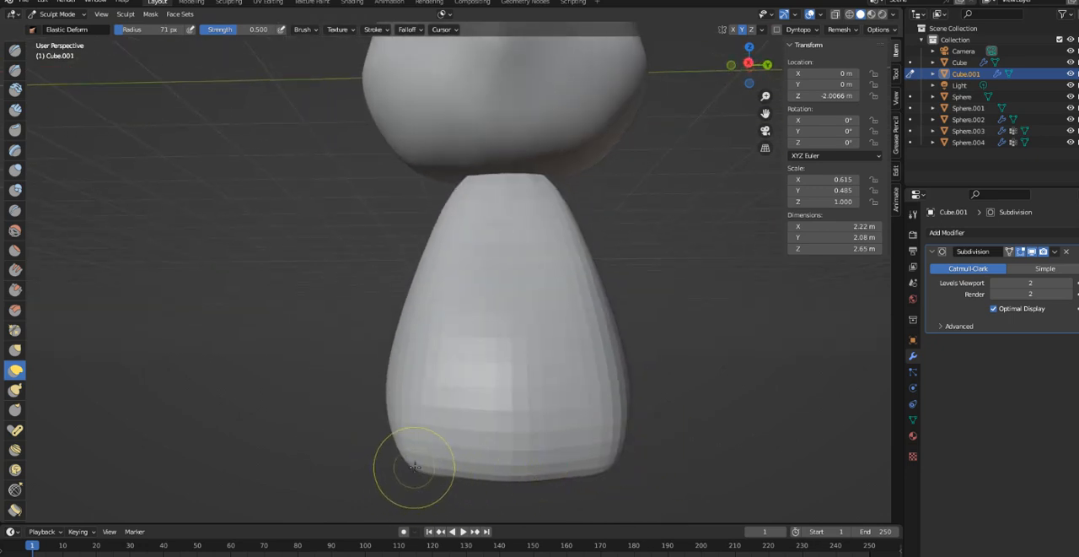
mouse_move(414, 458)
left_mouse_down()
mouse_move(386, 394)
mouse_move(377, 412)
mouse_move(296, 427)
left_mouse_up()
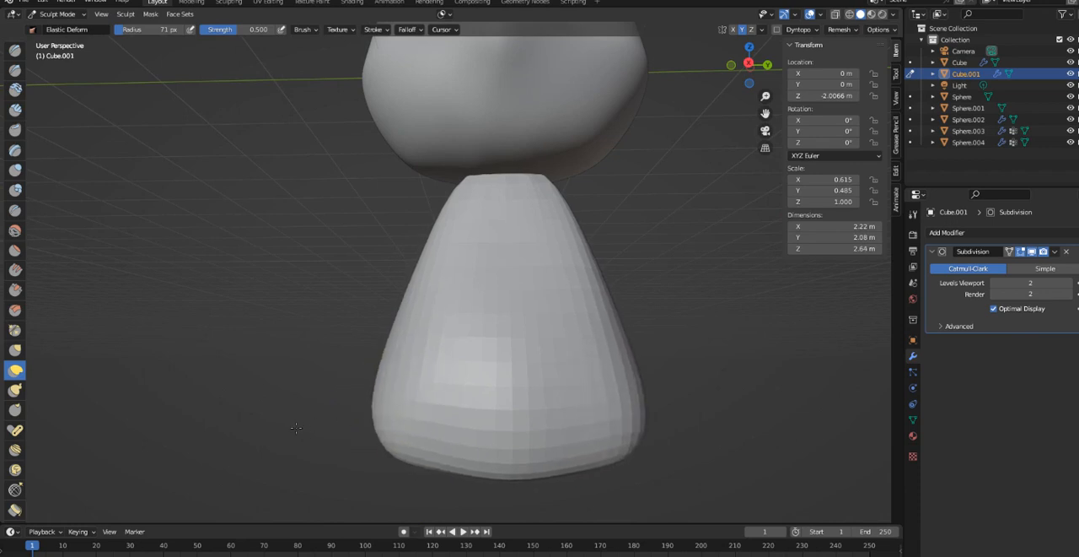
- Push the front of the belly slightly inward and even out the body's profile from both sides
mouse_move(538, 440)
middle_mouse_down()
mouse_move(380, 475)
mouse_move(396, 453)
middle_mouse_up()
middle_click_drag(453, 393, 504, 385)
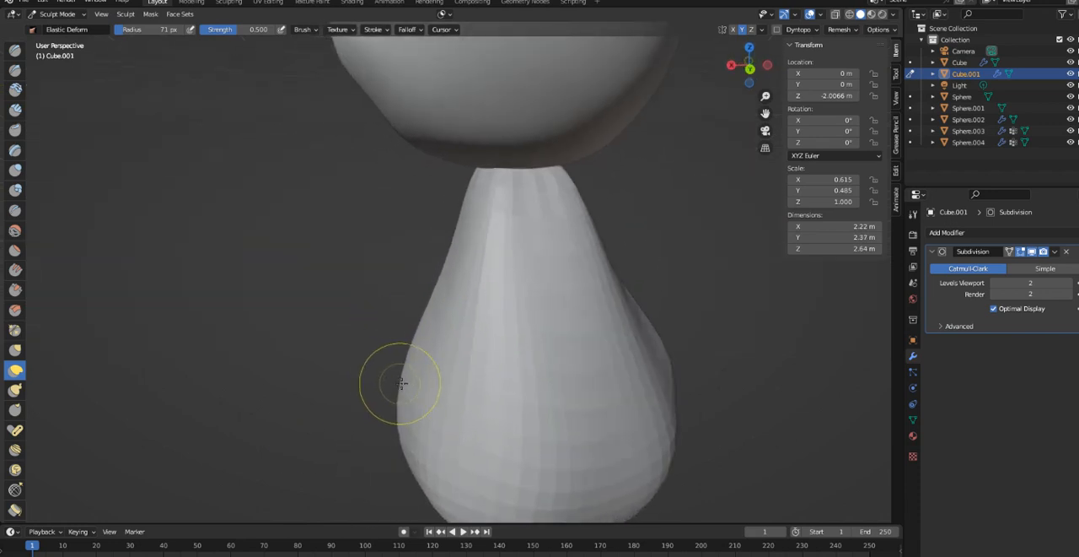
left_click_drag(405, 383, 436, 370)
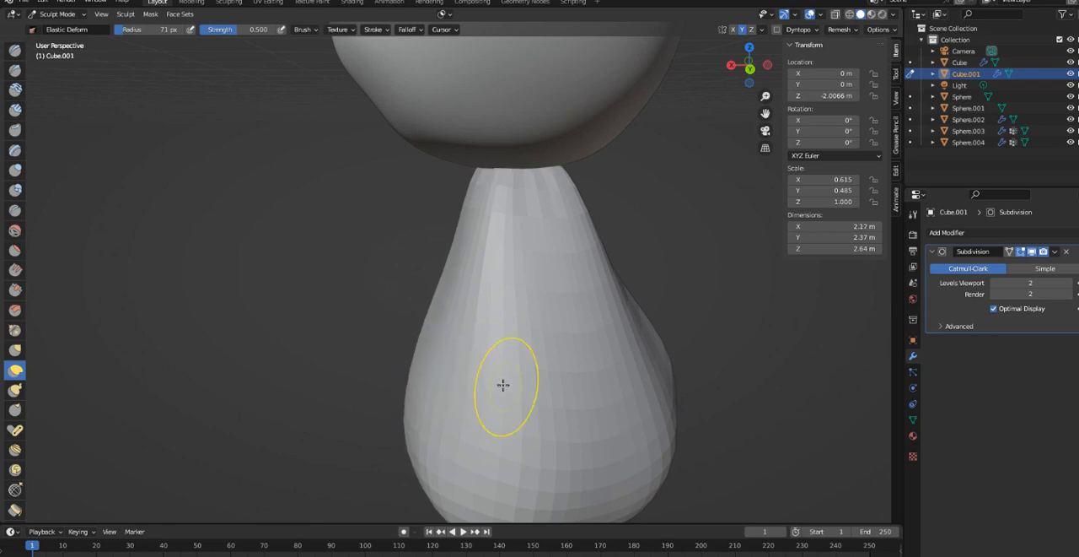
mouse_move(433, 221)
middle_mouse_down()
mouse_move(540, 255)
mouse_move(666, 271)
mouse_move(517, 217)
middle_mouse_up()
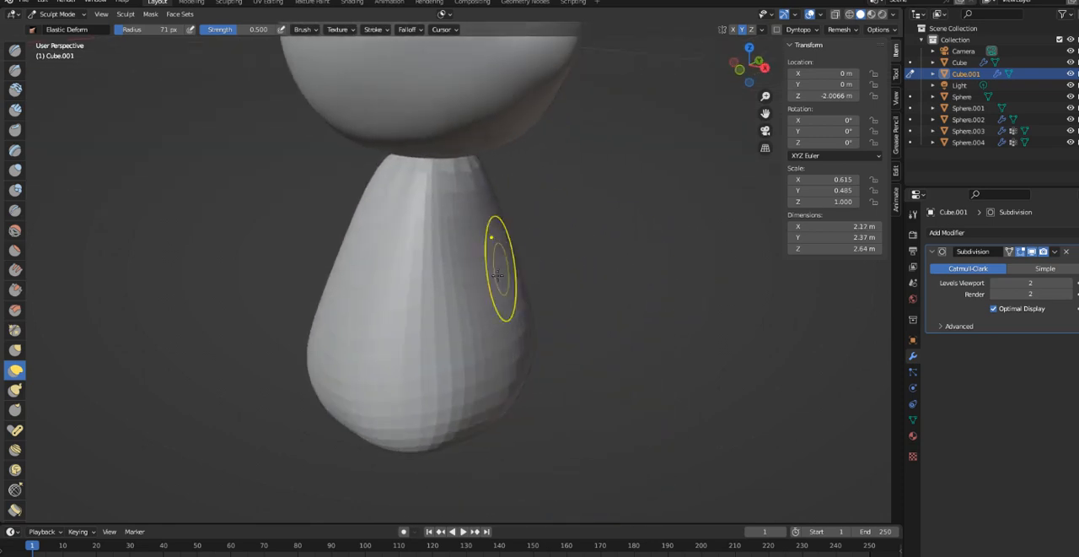
mouse_move(512, 294)
middle_mouse_down()
mouse_move(264, 320)
mouse_move(494, 309)
mouse_move(548, 329)
middle_mouse_up()
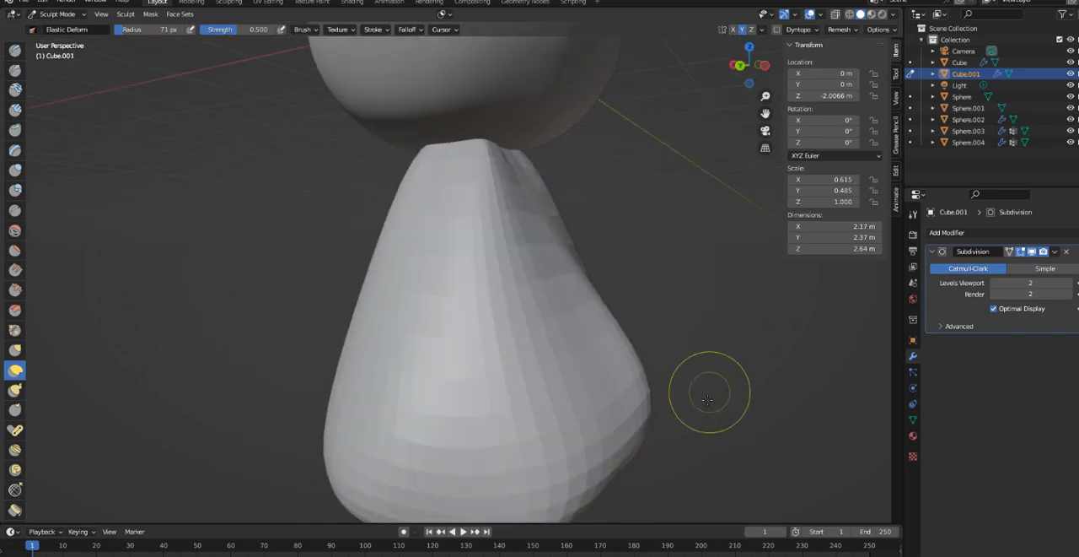
- Reshape the body's underside and round off the lower edge of its back
middle_click_drag(639, 452, 531, 185)
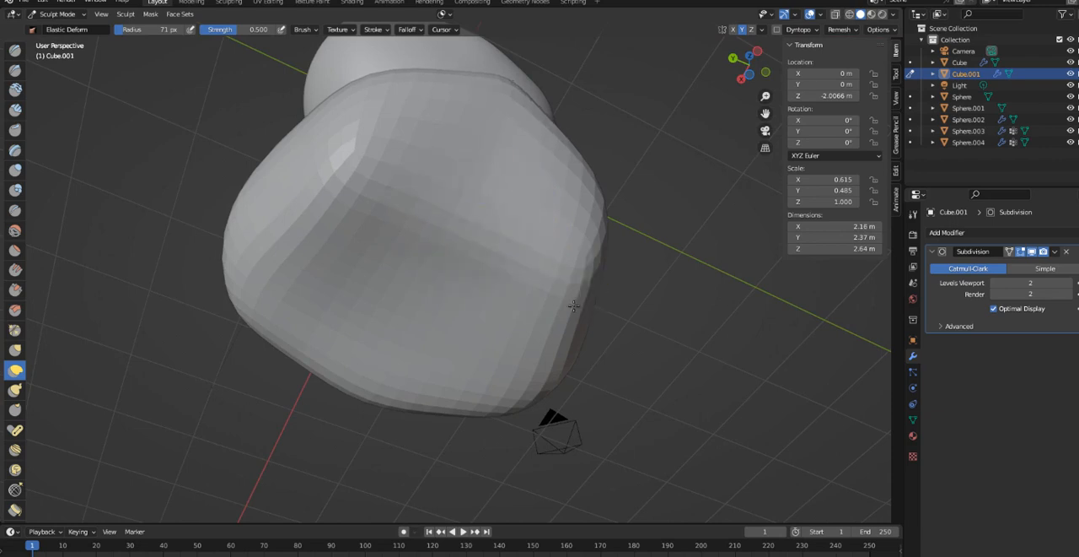
middle_click_drag(574, 305, 518, 433)
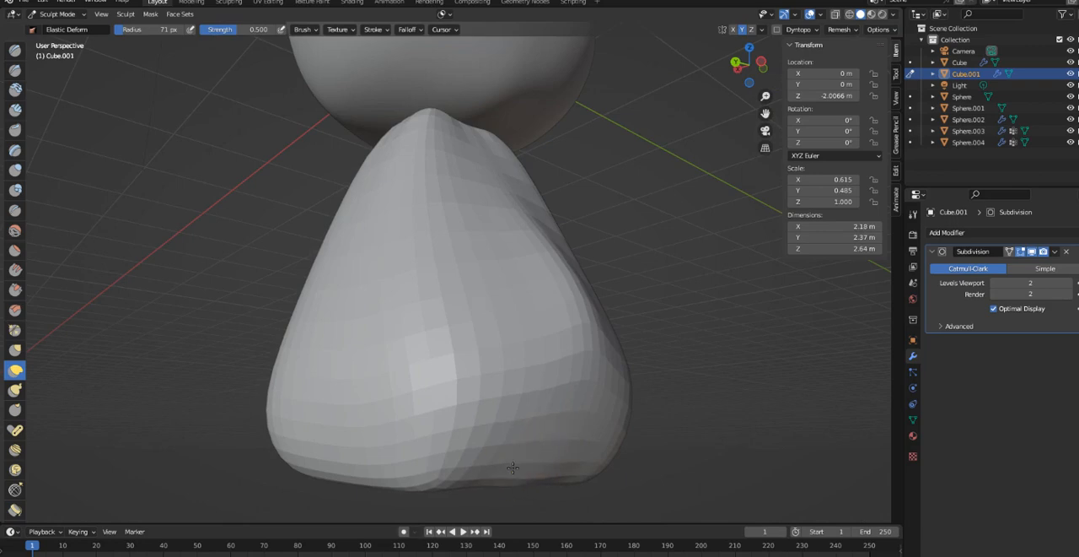
middle_click_drag(512, 467, 582, 438)
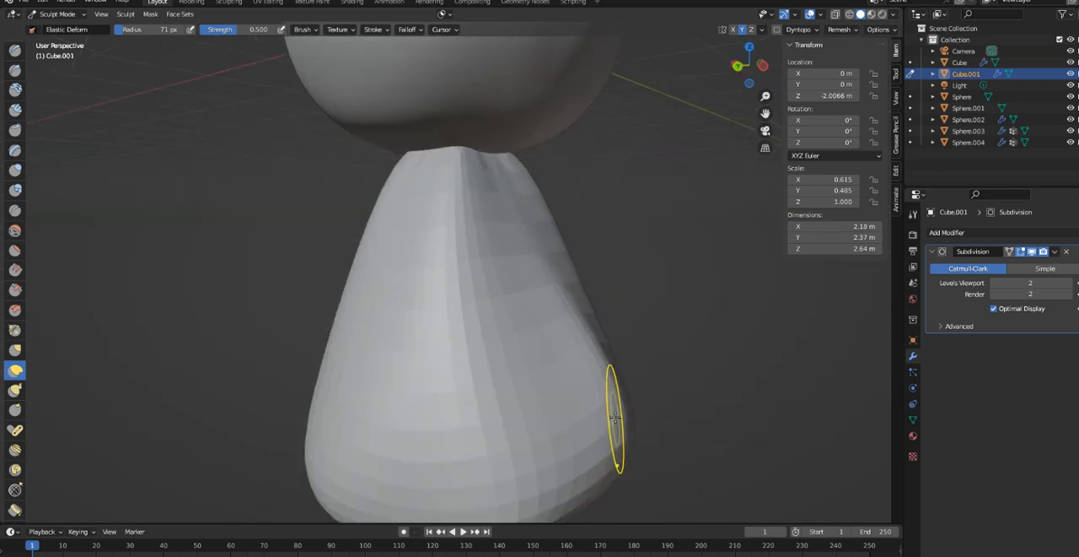
- Reduce the Elastic Deform radius to 36 px, raise it to 58 px and pull the body's lower back outward into a fuller curve
key("bracketleft")
key("bracketleft")
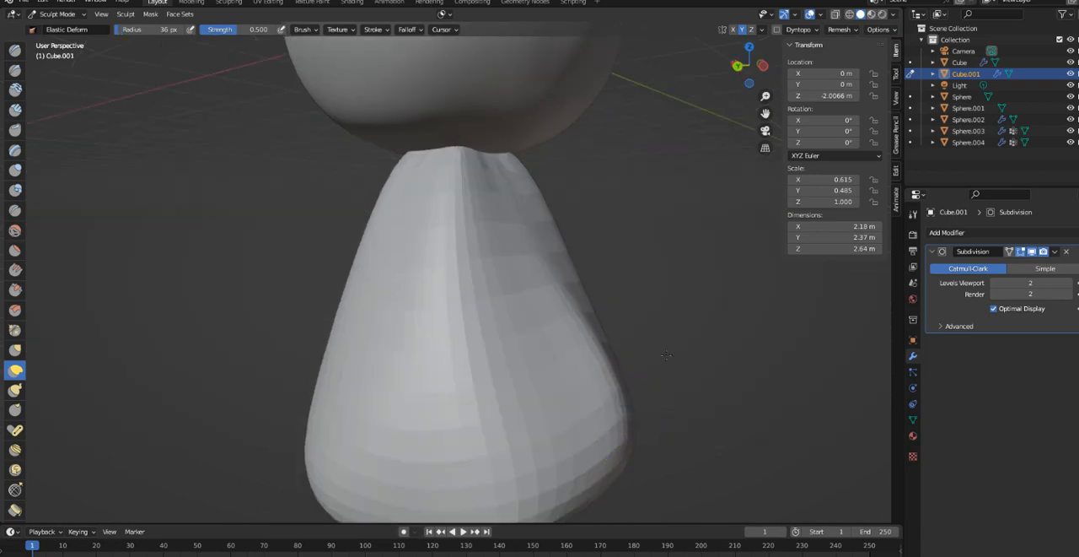
middle_click_drag(663, 395, 177, 374)
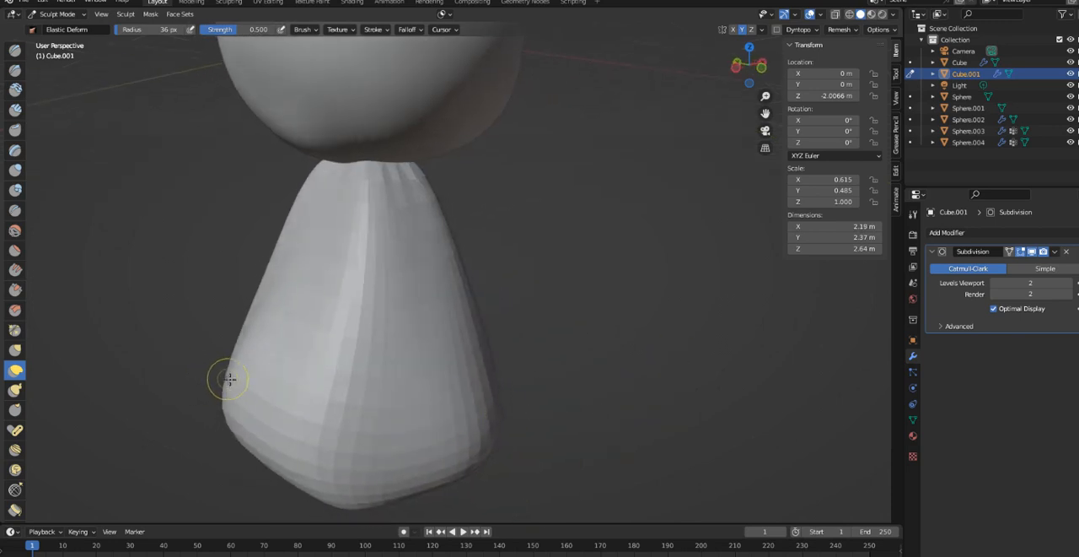
left_click_drag(184, 341, 178, 344)
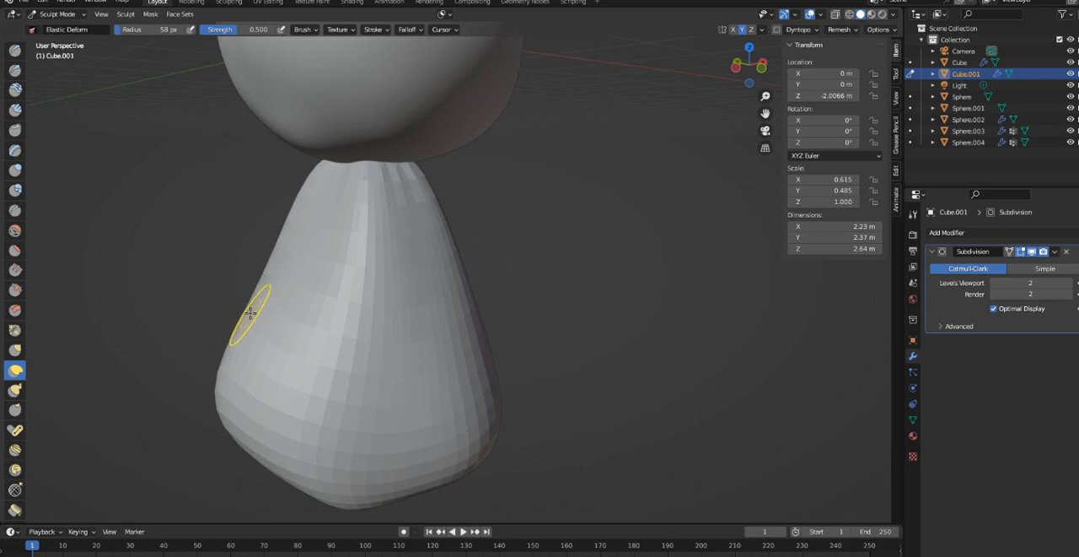
middle_click_drag(258, 348, 604, 327)
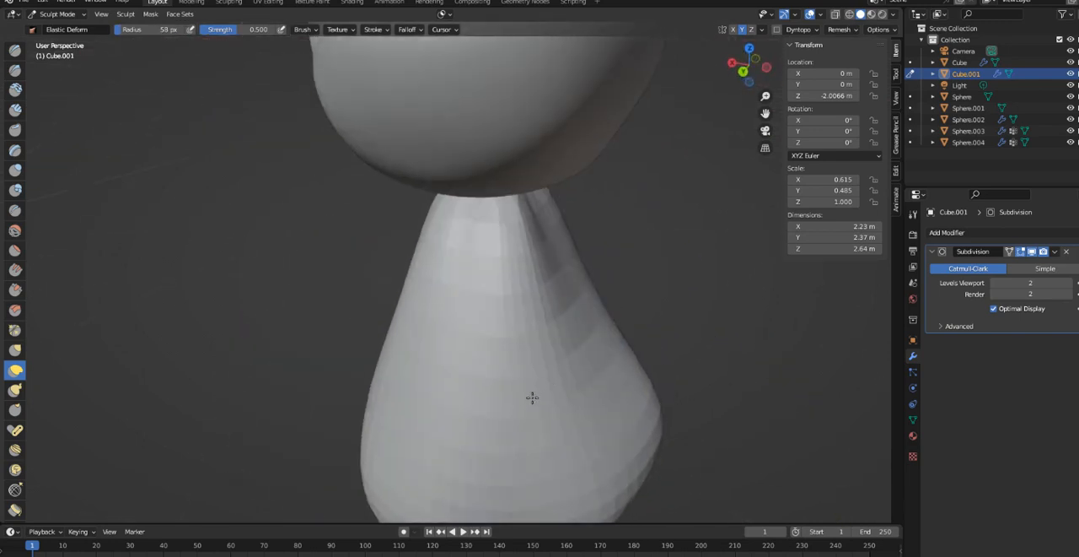
- Reshape the neck and upper back under the head with the 58 px brush
left_click_drag(548, 312, 534, 253)
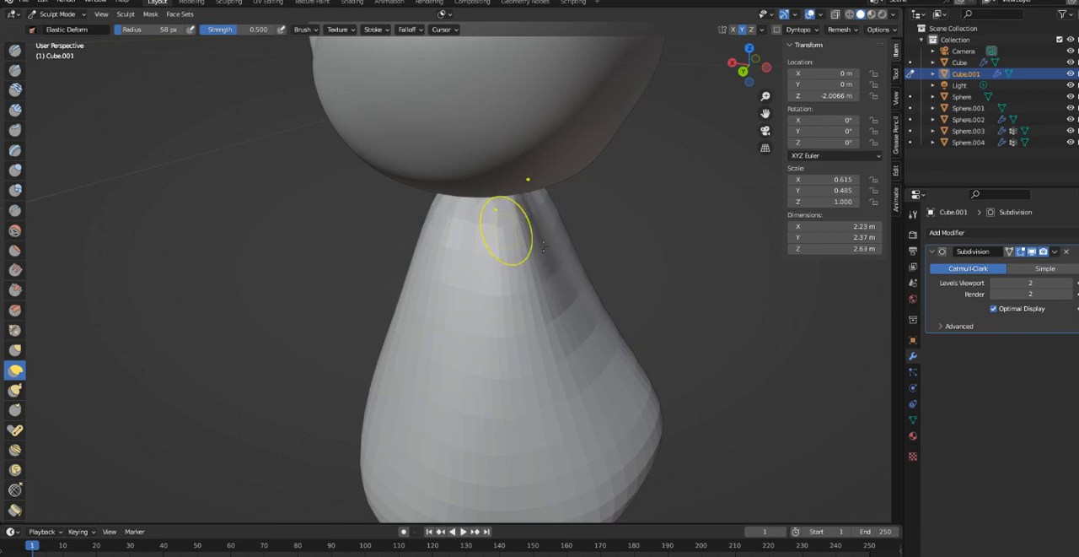
mouse_move(544, 245)
middle_mouse_down()
mouse_move(472, 242)
mouse_move(428, 196)
middle_mouse_up()
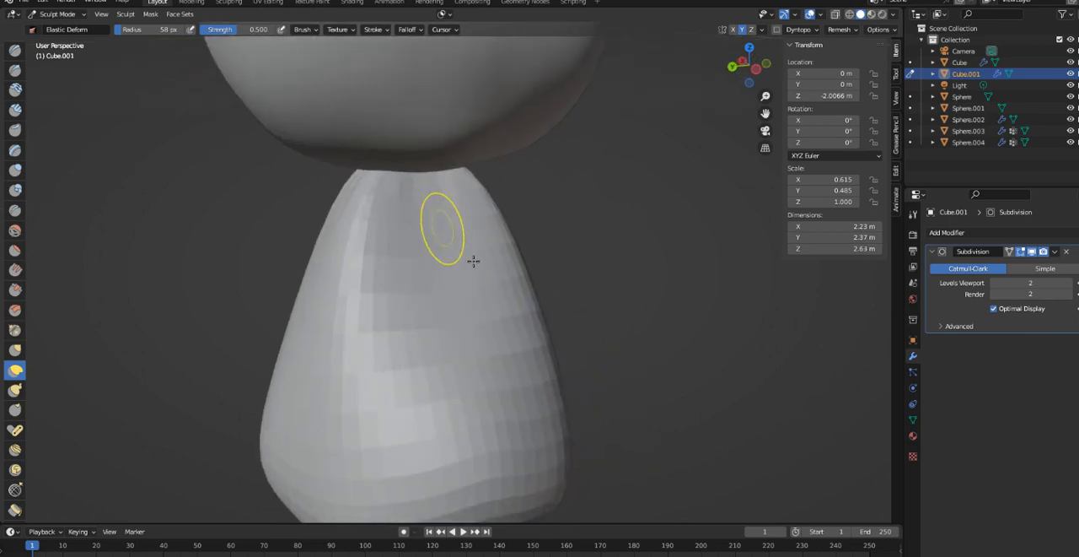
middle_click_drag(474, 261, 526, 289)
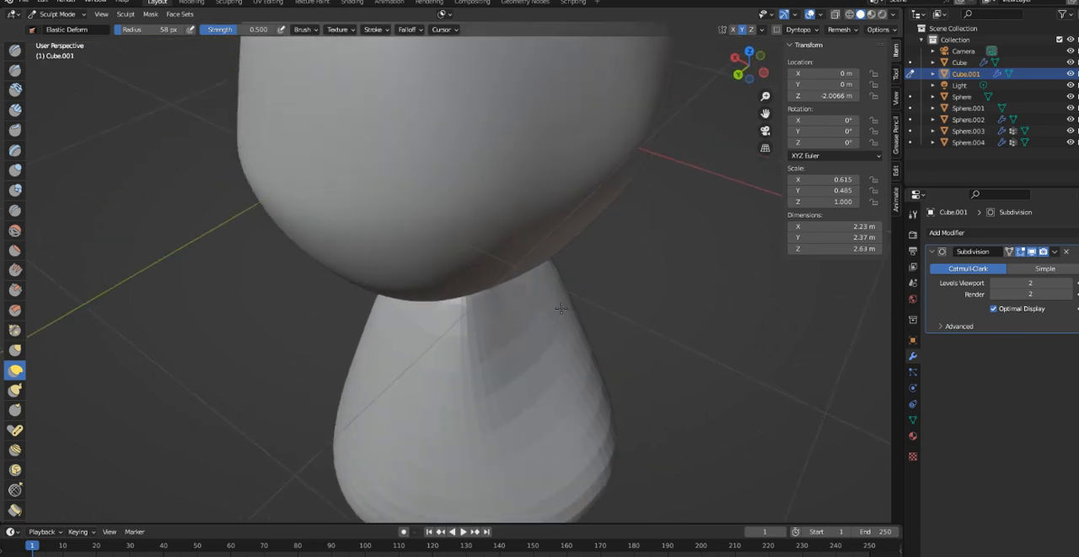
middle_click_drag(569, 350, 541, 294)
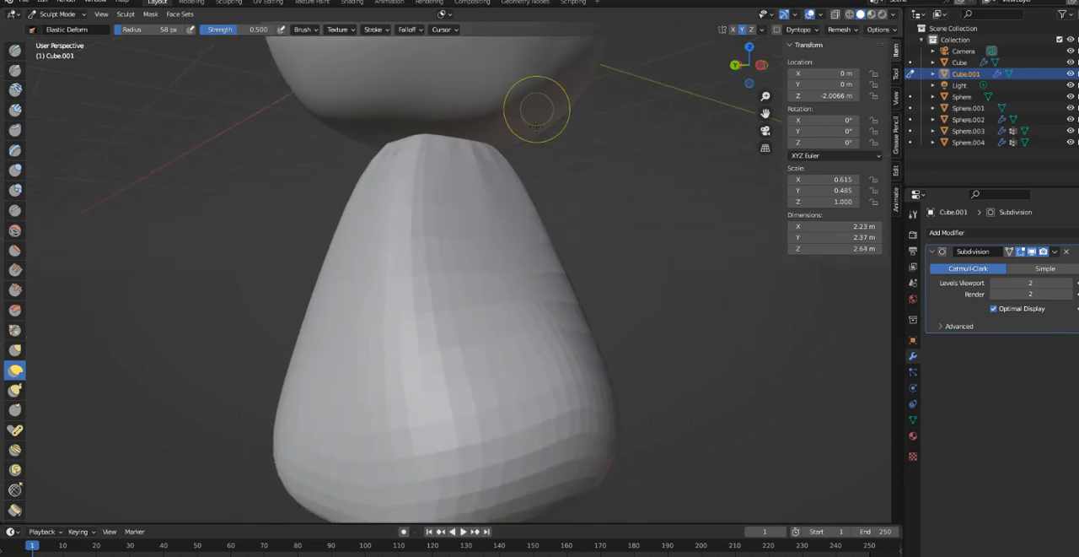
mouse_move(537, 108)
middle_mouse_down()
mouse_move(535, 298)
mouse_move(608, 366)
mouse_move(610, 330)
mouse_move(654, 338)
mouse_move(703, 323)
mouse_move(593, 270)
middle_mouse_up()
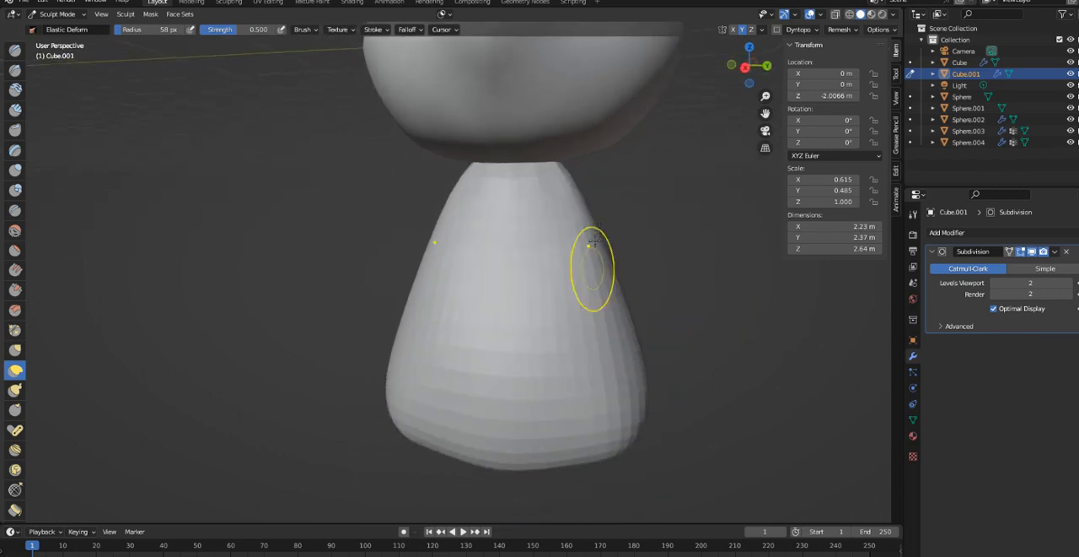
- Undo the last stroke on the upper side, enlarge the brush to 86 px and push the upper sides inward
left_click_drag(601, 244, 538, 253)
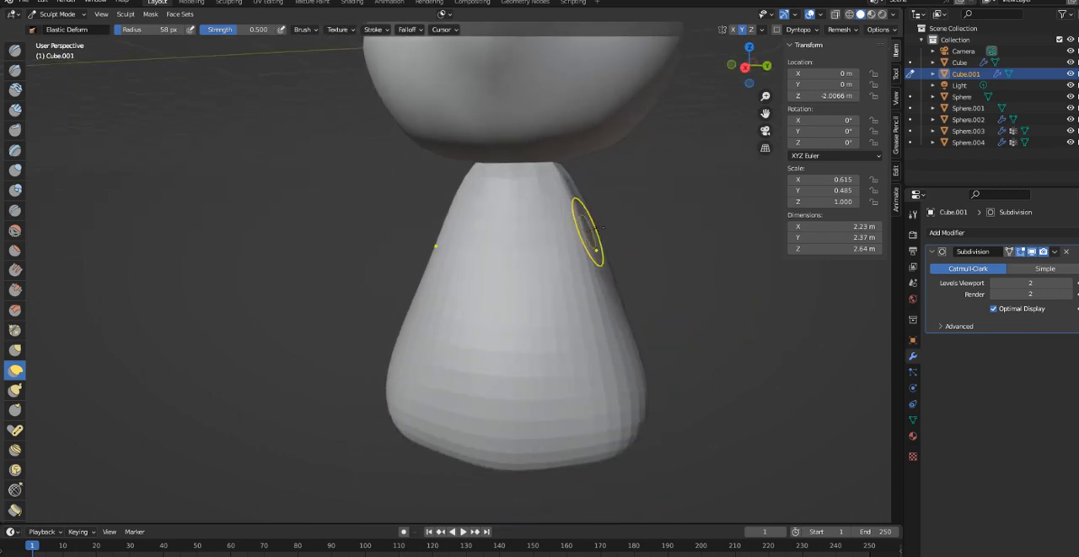
key("ctrl+z")
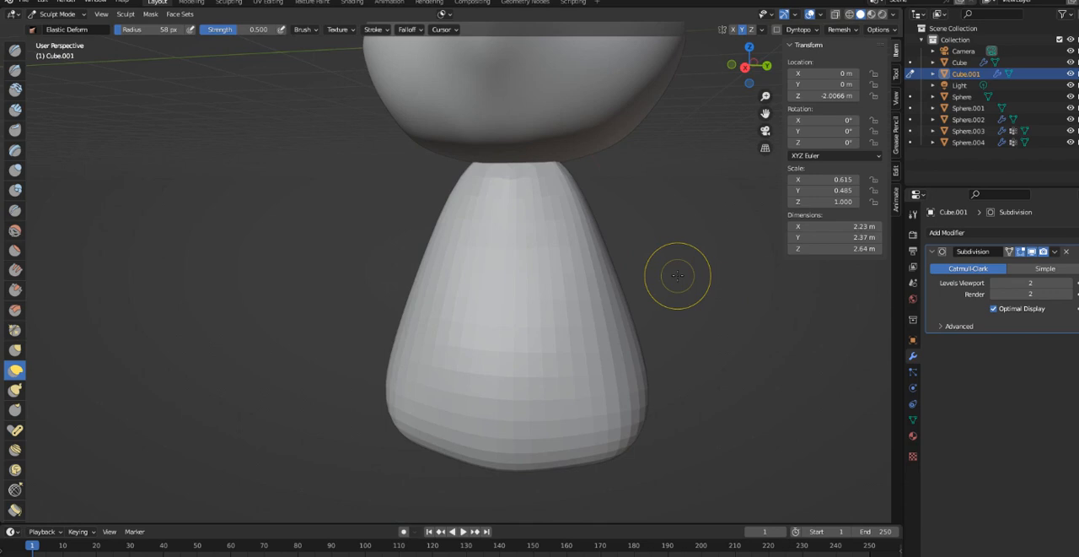
key("bracketright")
key("bracketright")
key("bracketright")
key("bracketright")
left_click_drag(597, 242, 541, 253)
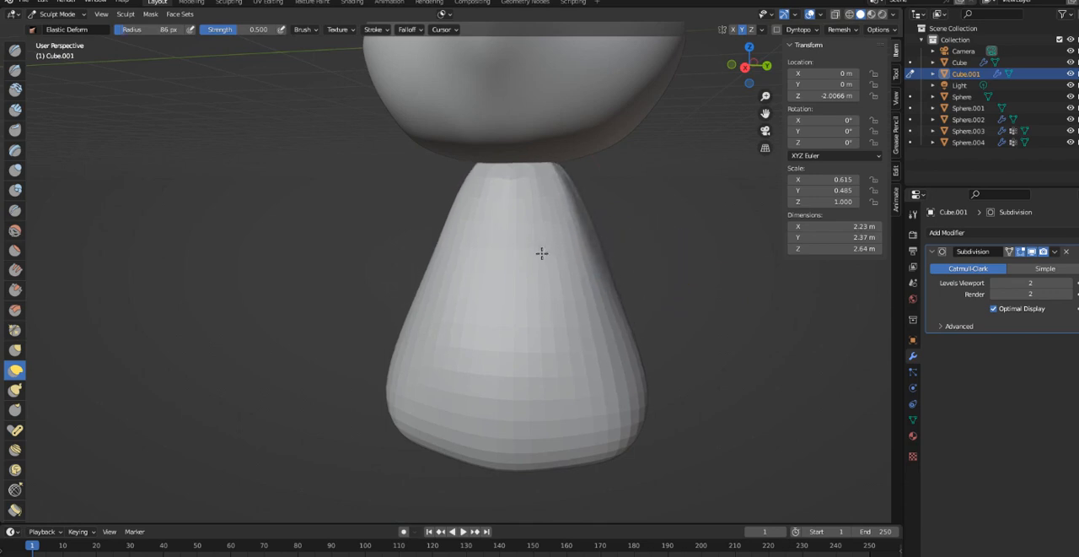
middle_click_drag(578, 241, 551, 247)
- Refine the front and side edges of the upper body into a smoother taper below the neck
left_click_drag(628, 255, 585, 256)
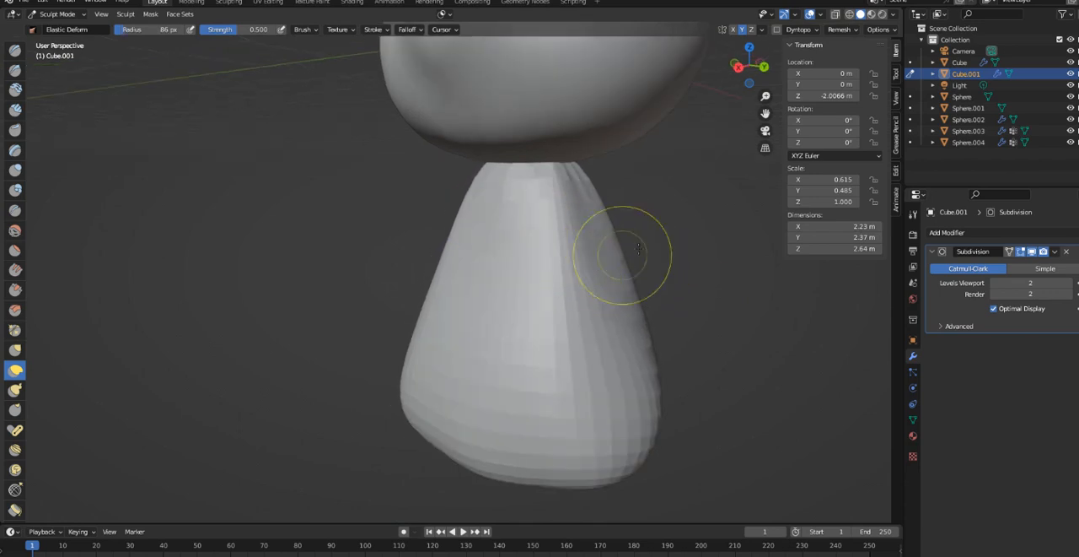
mouse_move(638, 248)
middle_mouse_down()
mouse_move(551, 291)
mouse_move(584, 228)
middle_mouse_up()
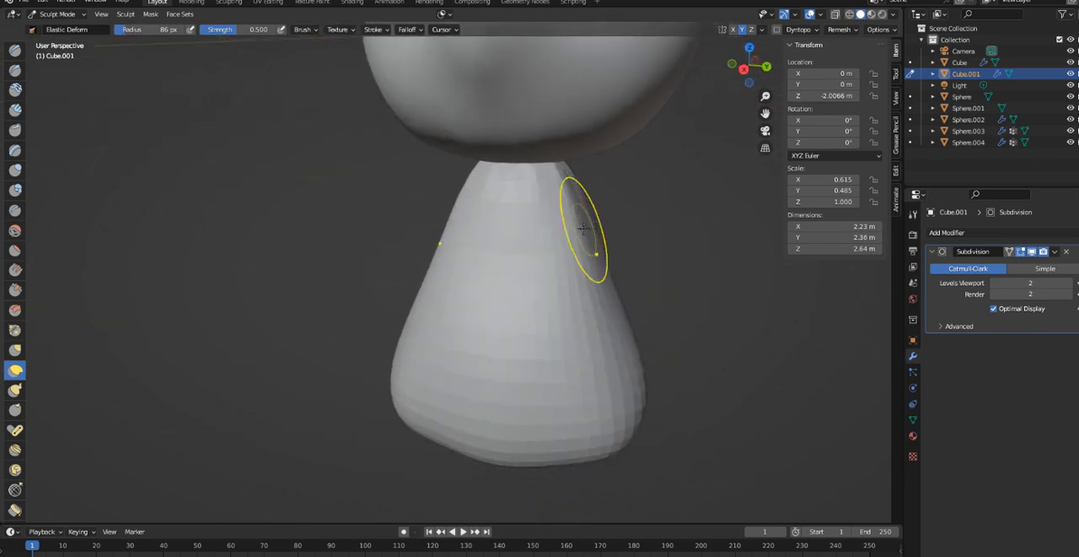
mouse_move(557, 226)
left_mouse_down()
mouse_move(541, 225)
mouse_move(570, 236)
left_mouse_up()
middle_click_drag(588, 258, 672, 253)
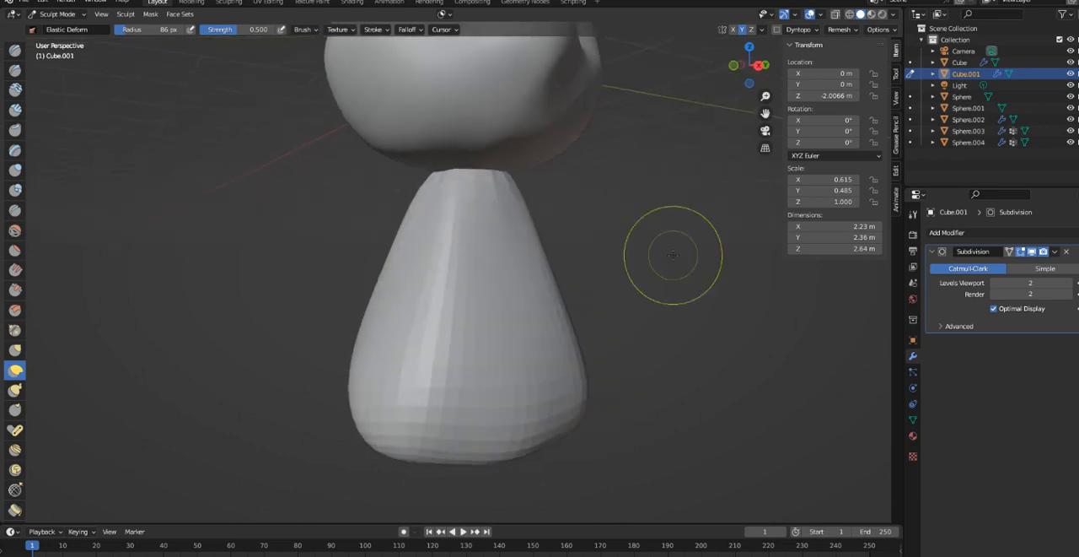
middle_click_drag(459, 267, 430, 266)
left_click_drag(414, 272, 359, 272)
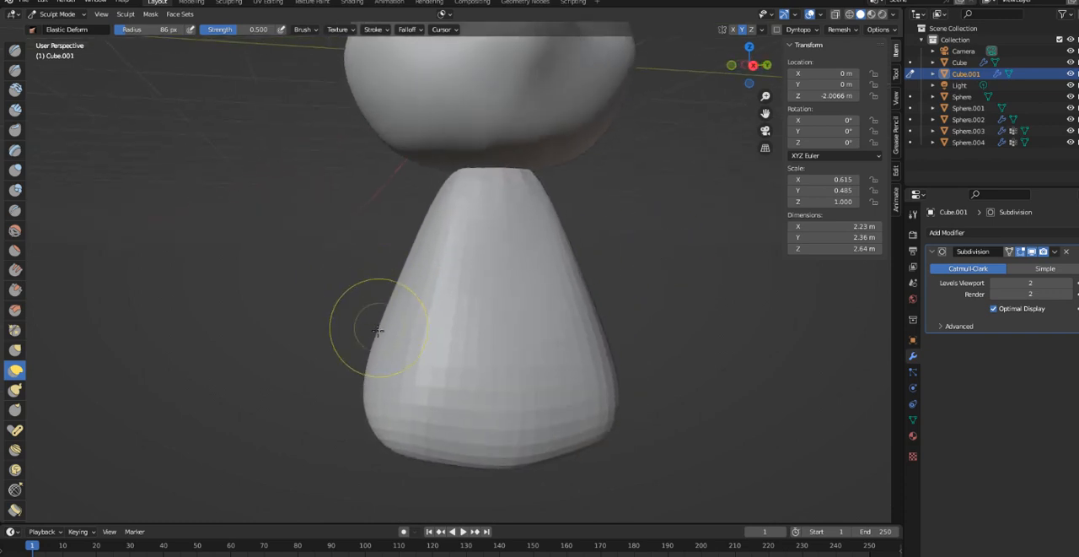
- Pull the lower sides of the body outward to give the bear wider hips
left_click_drag(379, 331, 352, 332)
left_click_drag(365, 377, 349, 378)
mouse_move(387, 420)
left_mouse_down()
mouse_move(367, 415)
mouse_move(349, 380)
left_mouse_up()
mouse_move(418, 330)
middle_mouse_down()
mouse_move(431, 393)
mouse_move(496, 417)
mouse_move(586, 419)
middle_mouse_up()
left_click_drag(560, 378, 582, 379)
middle_click_drag(554, 465, 631, 427)
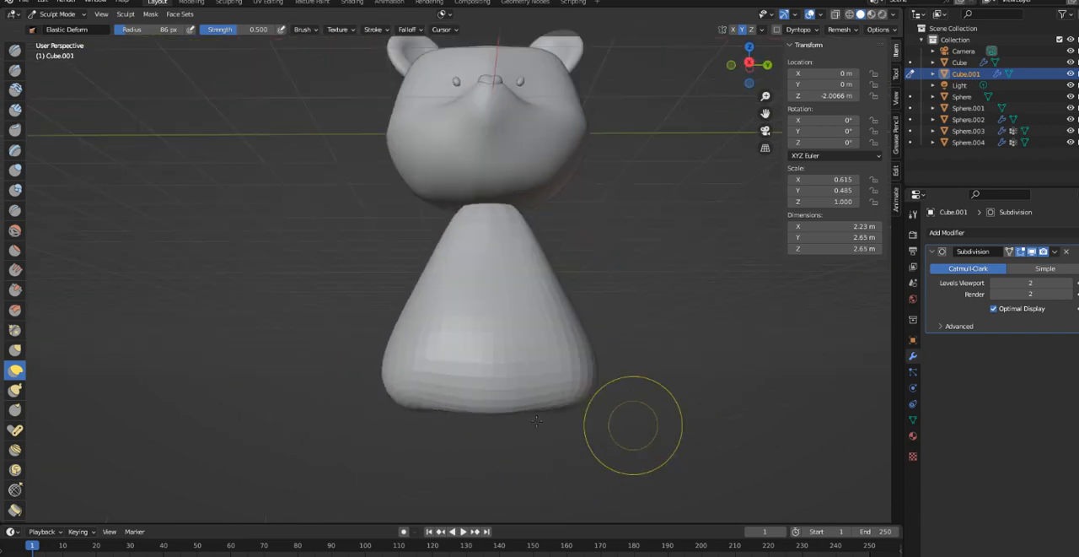
- Pull the bottom of the body downward to lengthen it and round its lower corners
mouse_move(632, 426)
left_mouse_down()
mouse_move(525, 410)
mouse_move(576, 437)
mouse_move(549, 461)
left_mouse_up()
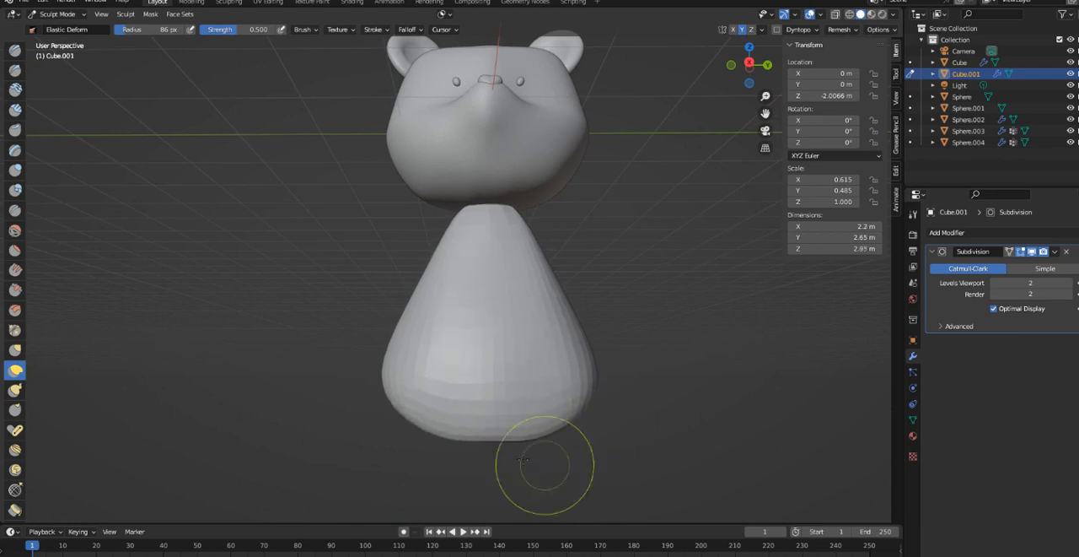
left_click_drag(416, 410, 398, 445)
mouse_move(481, 460)
middle_mouse_down()
mouse_move(436, 484)
mouse_move(287, 482)
mouse_move(513, 391)
mouse_move(458, 384)
middle_mouse_up()
left_click_drag(451, 395, 449, 433)
left_click_drag(508, 403, 490, 462)
- Pull out the hollow in the body's underside and even the bottom surface from below
left_click_drag(474, 411, 481, 394)
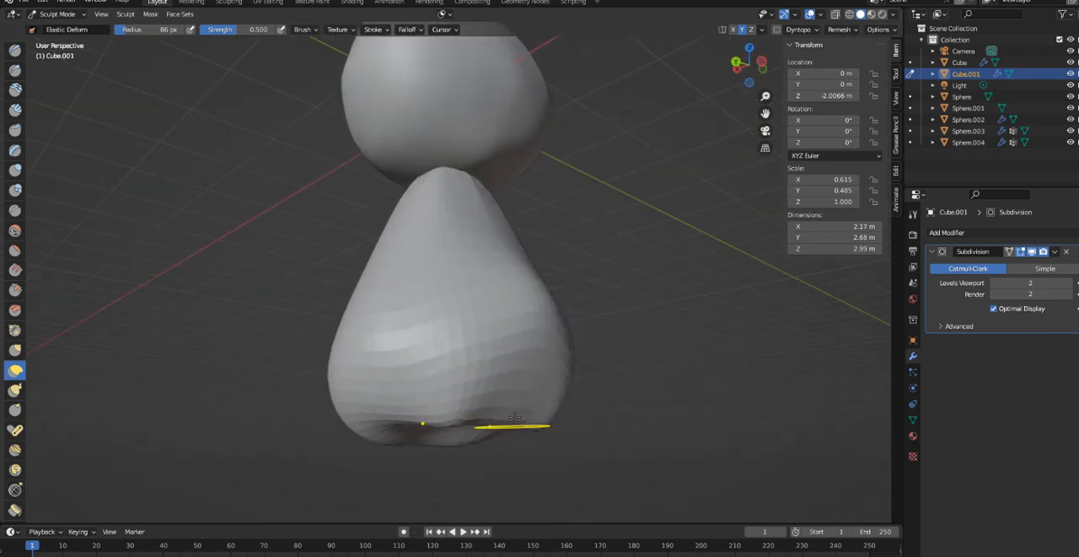
middle_click_drag(476, 387, 497, 361)
left_click_drag(498, 341, 514, 435)
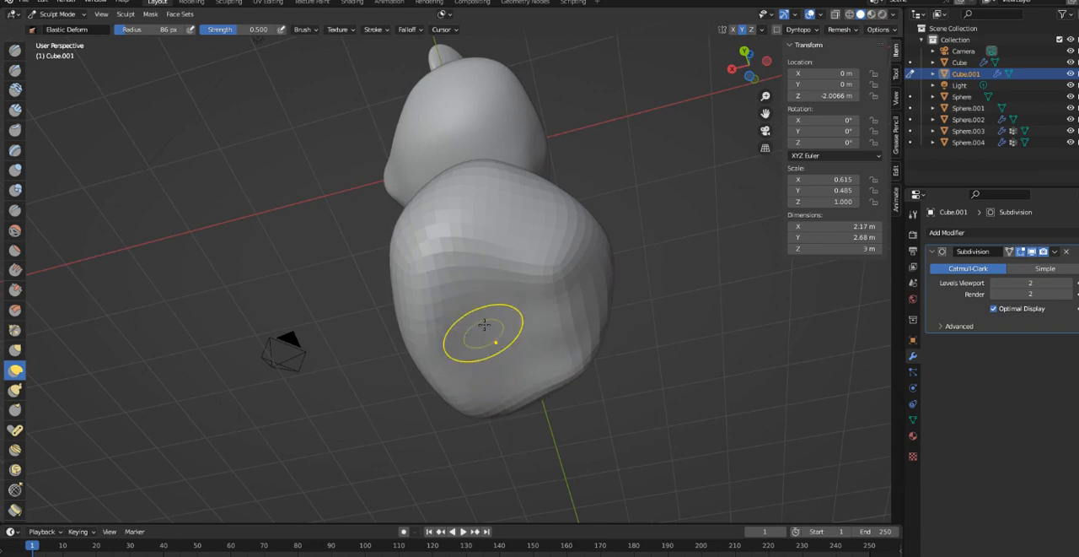
left_click_drag(485, 325, 498, 385)
mouse_move(526, 313)
left_mouse_down()
mouse_move(526, 368)
mouse_move(492, 371)
left_mouse_up()
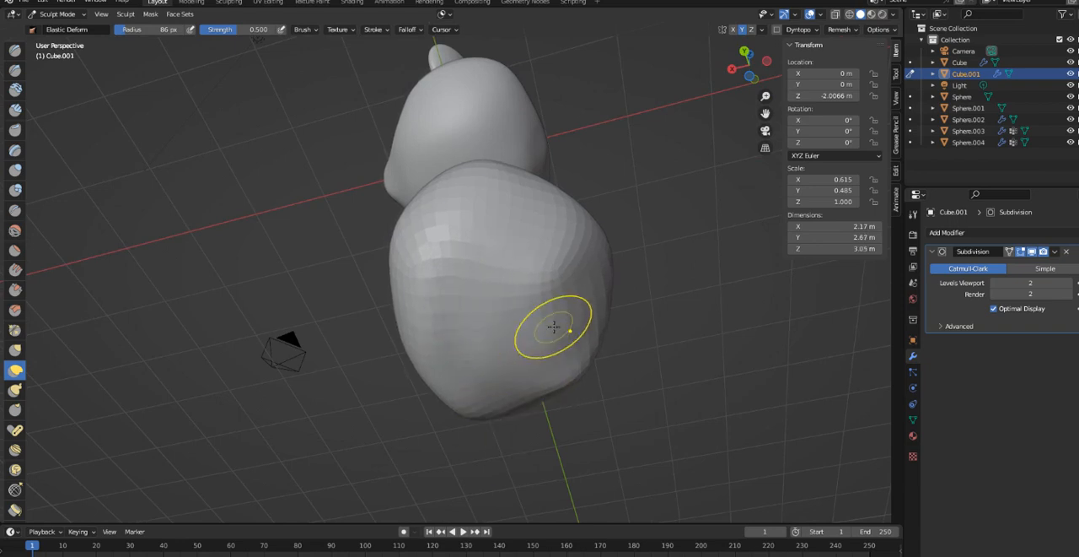
mouse_move(554, 326)
left_mouse_down()
mouse_move(582, 314)
mouse_move(595, 368)
left_mouse_up()
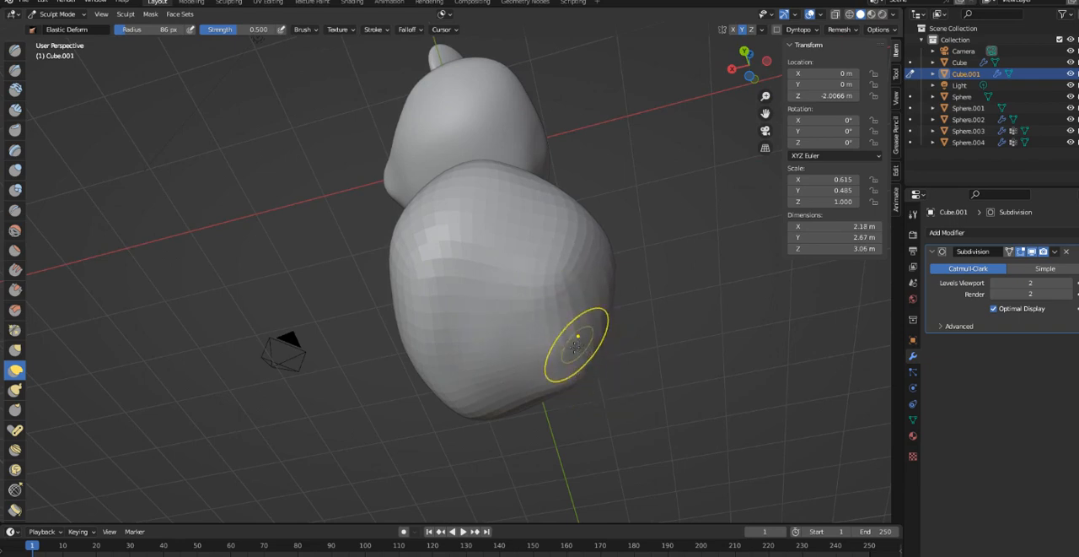
middle_click_drag(576, 344, 453, 386)
- Pull the body's lower back outward and down into a fuller rear
mouse_move(410, 422)
middle_mouse_down()
mouse_move(338, 413)
mouse_move(301, 443)
middle_mouse_up()
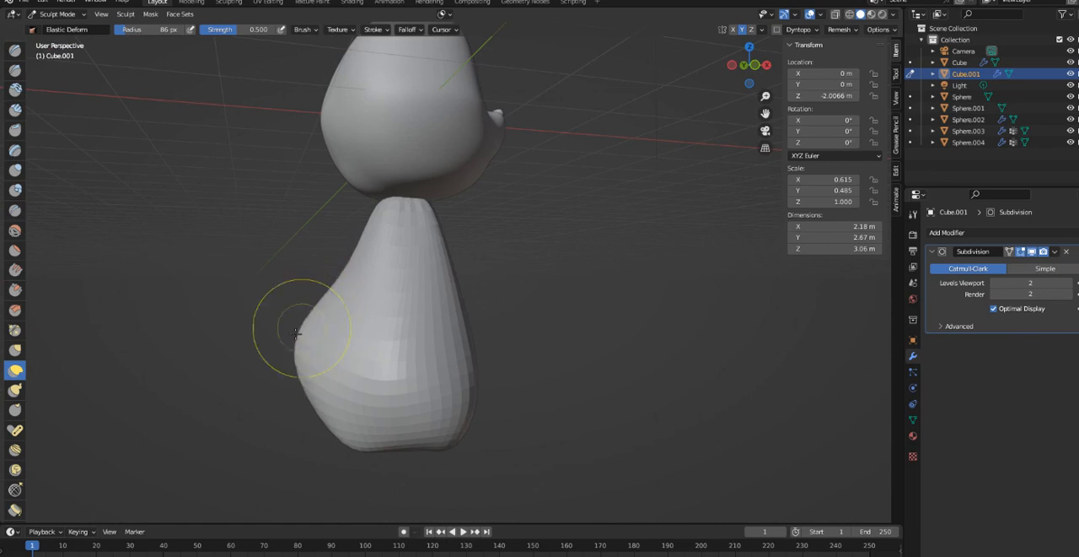
middle_click_drag(282, 349, 578, 368)
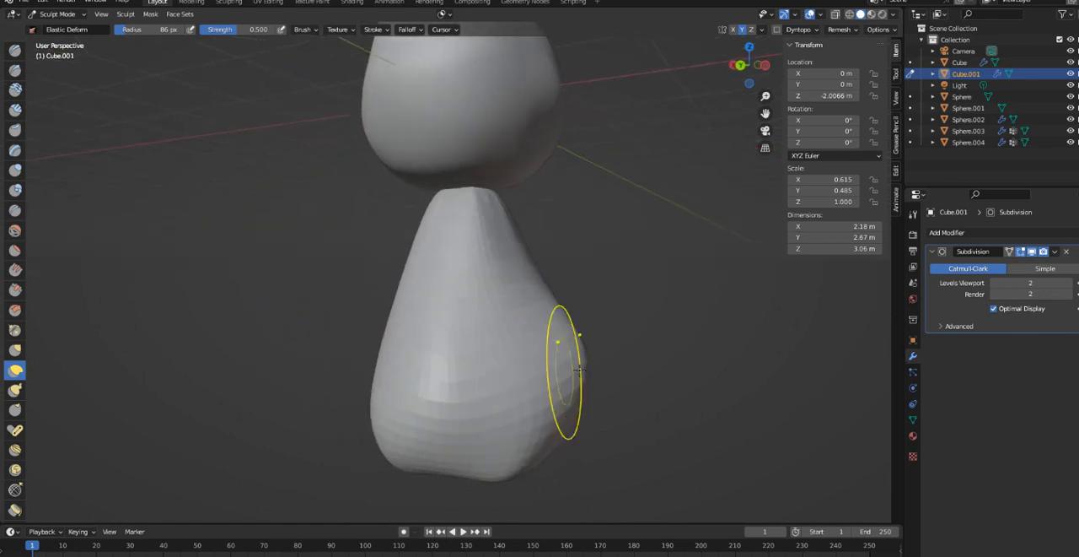
mouse_move(585, 360)
left_mouse_down()
mouse_move(579, 347)
mouse_move(598, 395)
mouse_move(597, 448)
left_mouse_up()
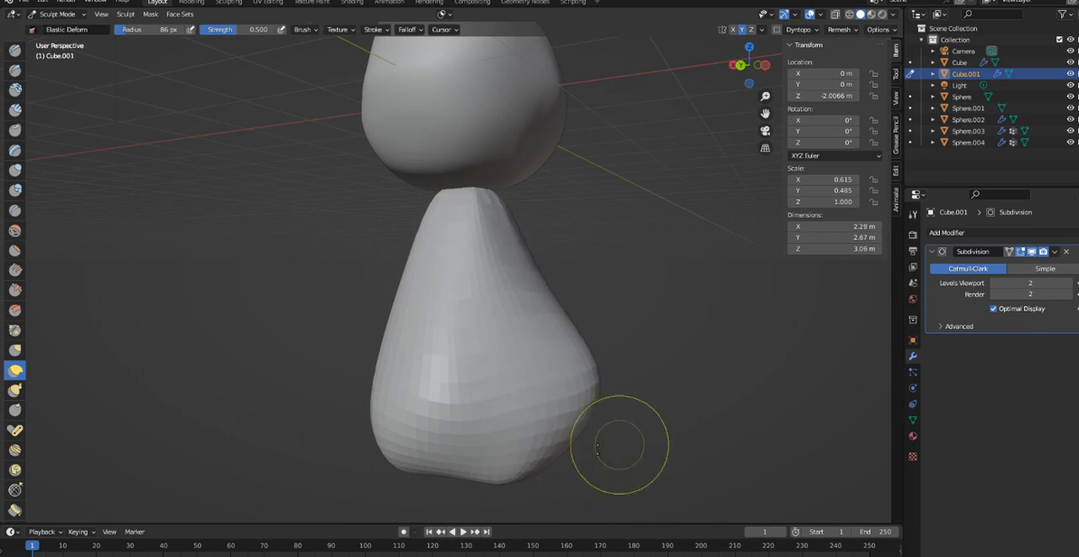
- Even out the body's lower edge and underside with Elastic Deform strokes, reducing the brush radius to 44 px
mouse_move(597, 447)
middle_mouse_down()
mouse_move(386, 424)
mouse_move(357, 439)
middle_mouse_up()
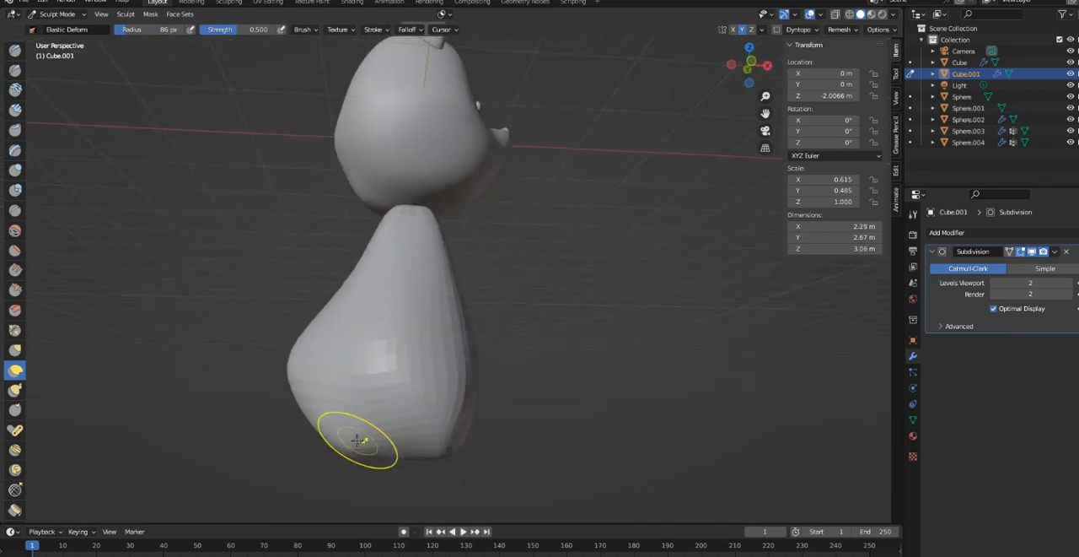
mouse_move(349, 450)
left_mouse_down()
mouse_move(338, 429)
mouse_move(393, 472)
left_mouse_up()
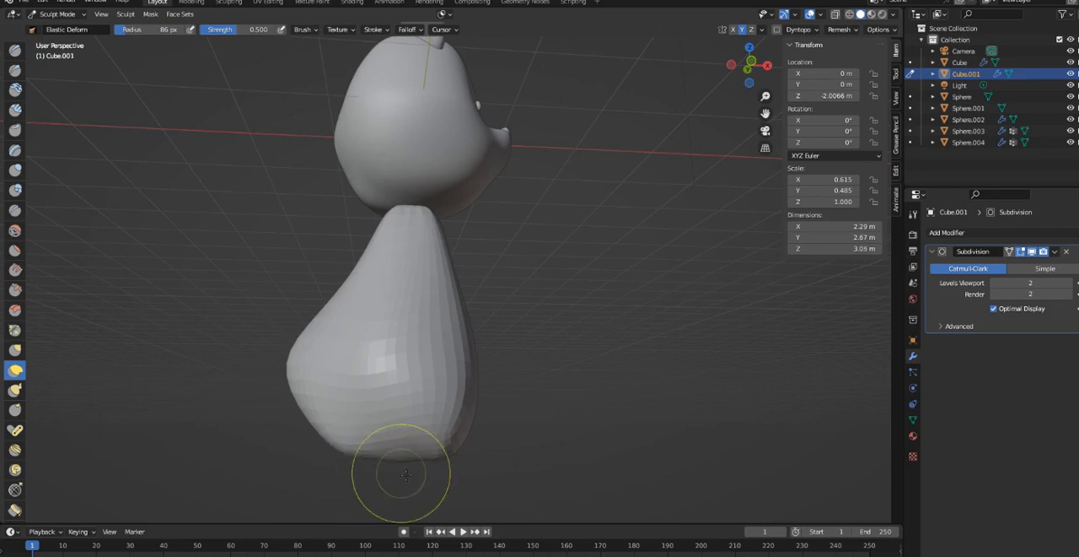
mouse_move(393, 472)
middle_mouse_down()
mouse_move(459, 378)
mouse_move(464, 405)
mouse_move(517, 421)
middle_mouse_up()
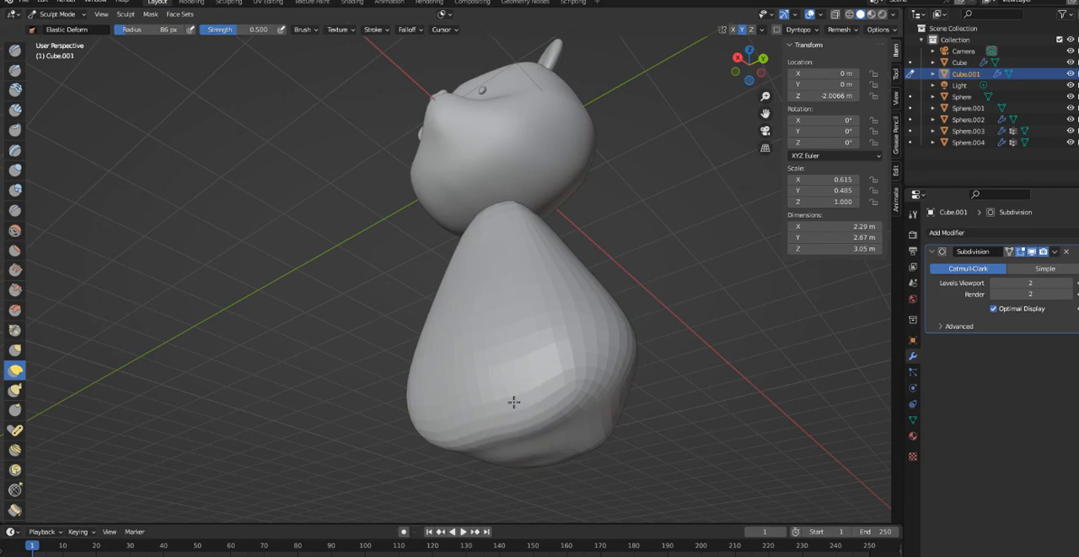
mouse_move(513, 402)
left_mouse_down()
mouse_move(511, 373)
mouse_move(515, 393)
left_mouse_up()
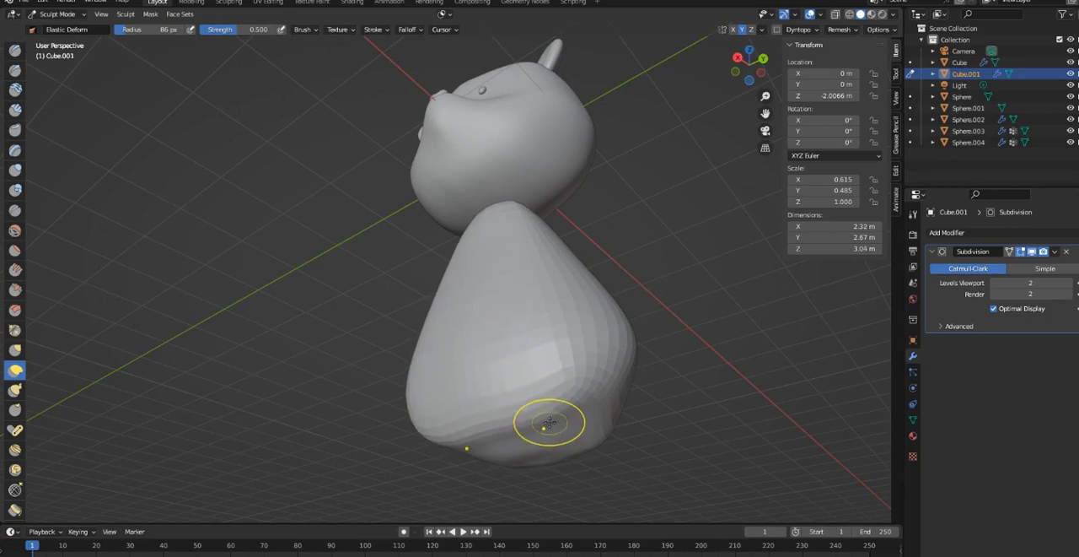
left_click(546, 430)
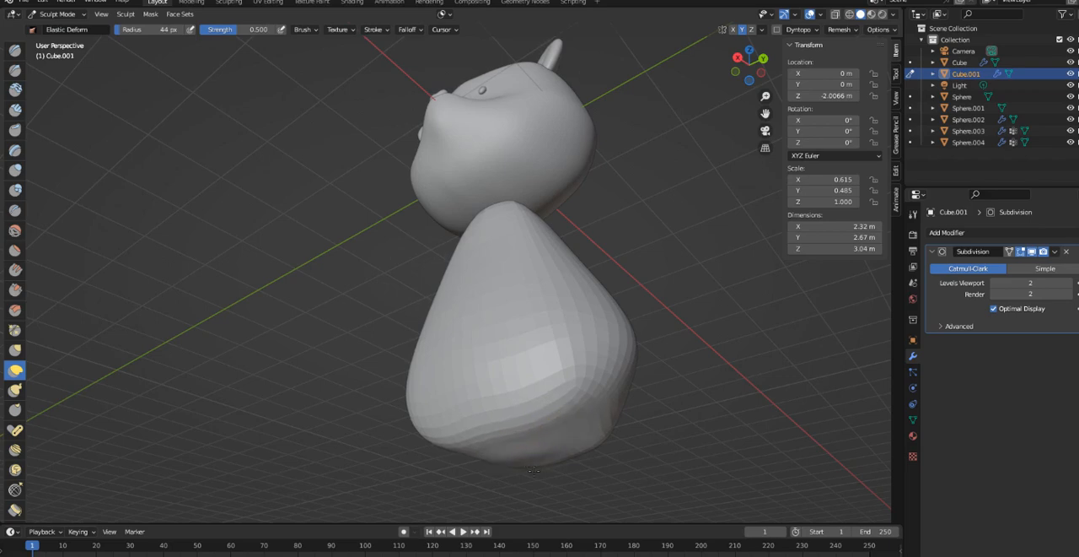
mouse_move(550, 442)
middle_mouse_down()
mouse_move(465, 410)
mouse_move(502, 428)
mouse_move(393, 448)
mouse_move(605, 325)
mouse_move(497, 414)
middle_mouse_up()
scroll(497, 335, "up", 4)
scroll(498, 342, "down", 5)
middle_click_drag(499, 341, 422, 321)
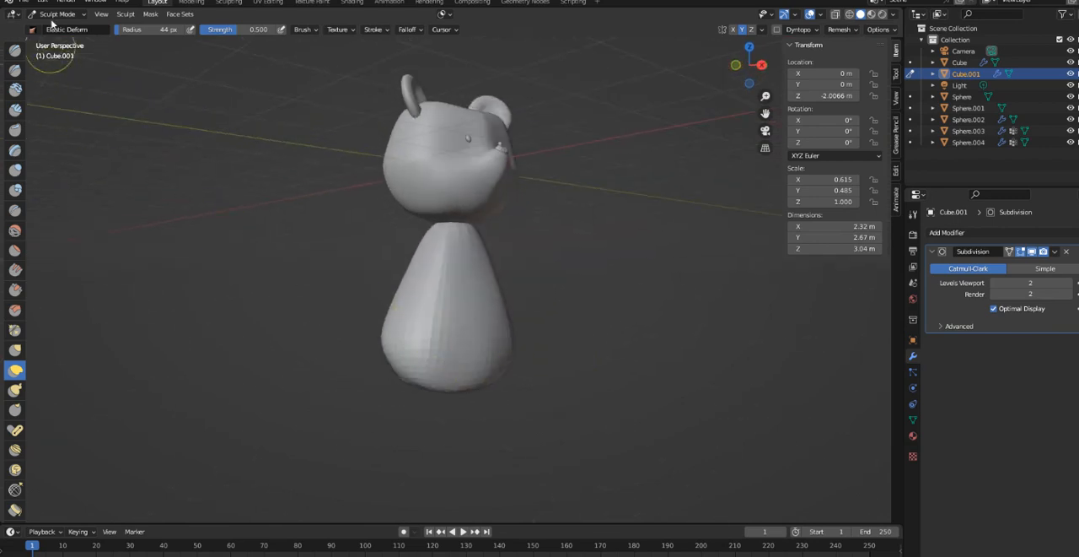
- Return to Object Mode, scale the body uniformly by about 1.194 and lower it about 0.19 m along Z
left_click(61, 14)
left_click(61, 23)
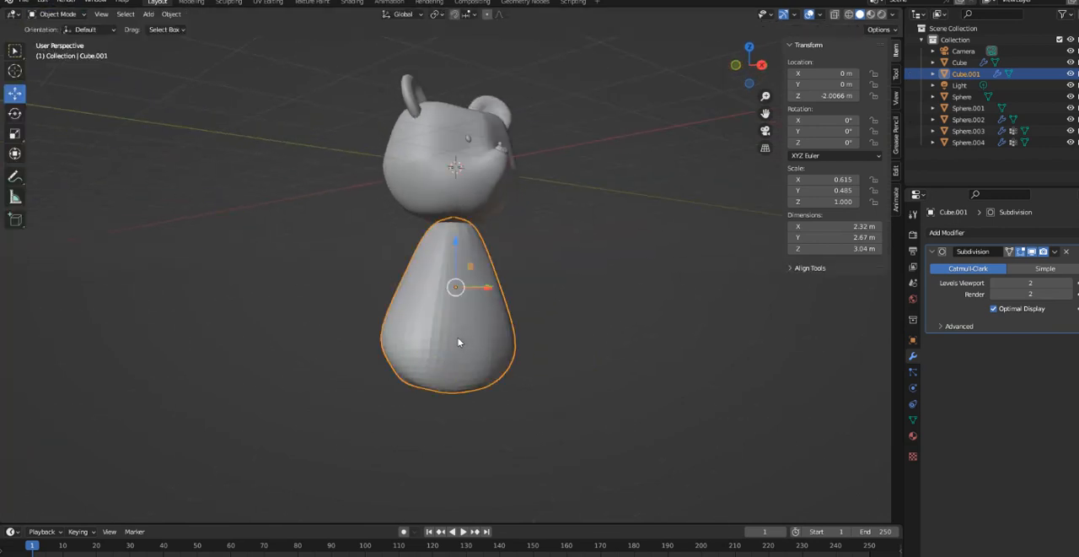
left_click(15, 135)
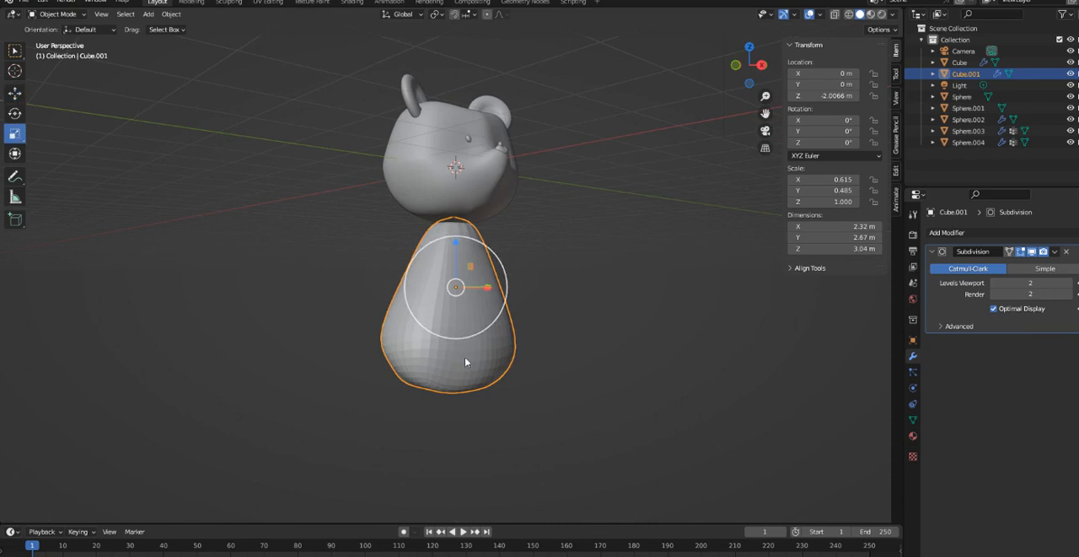
mouse_move(455, 307)
left_mouse_down()
mouse_move(454, 333)
mouse_move(458, 310)
left_mouse_up()
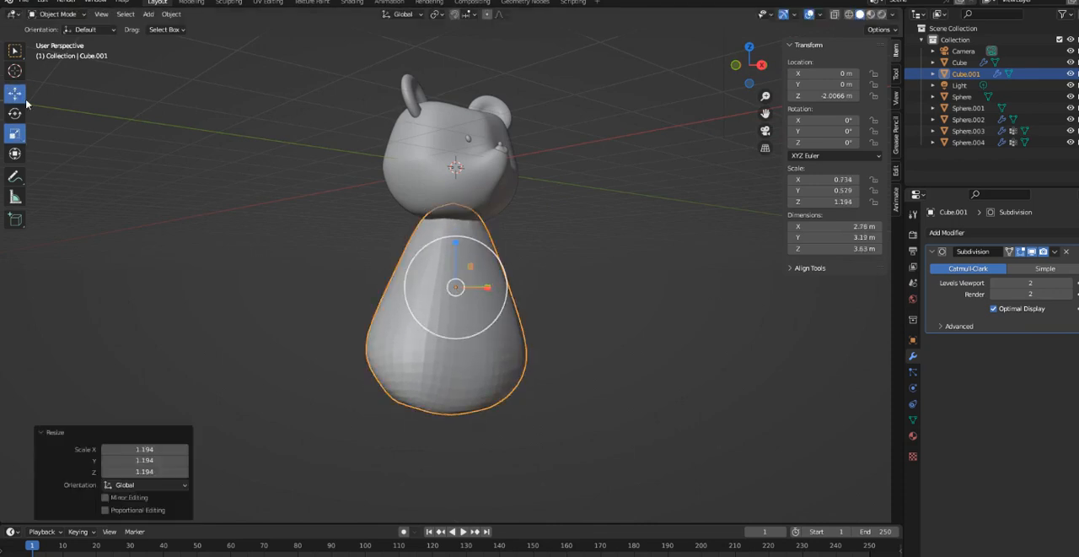
left_click(21, 97)
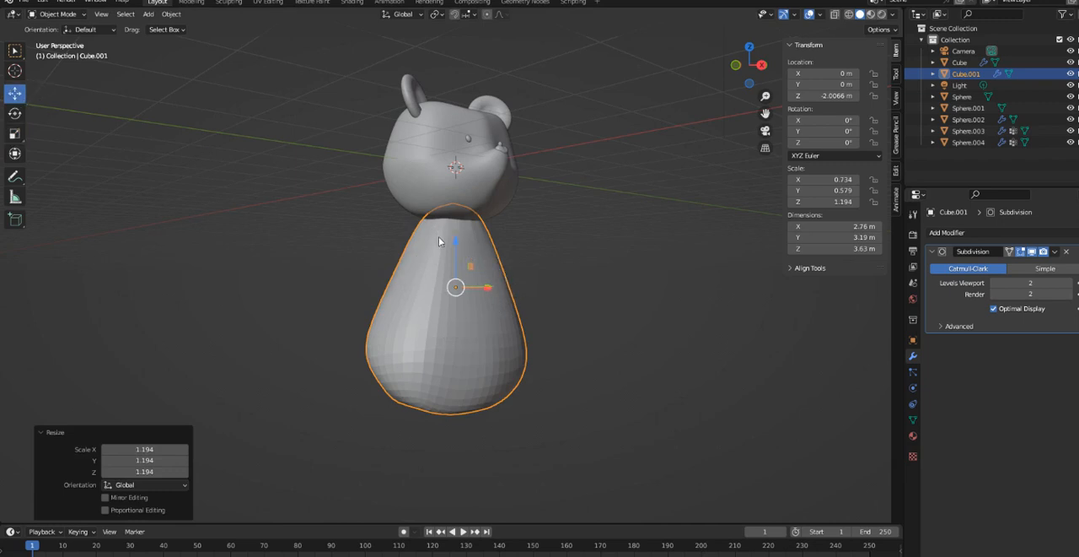
left_click_drag(456, 257, 455, 266)
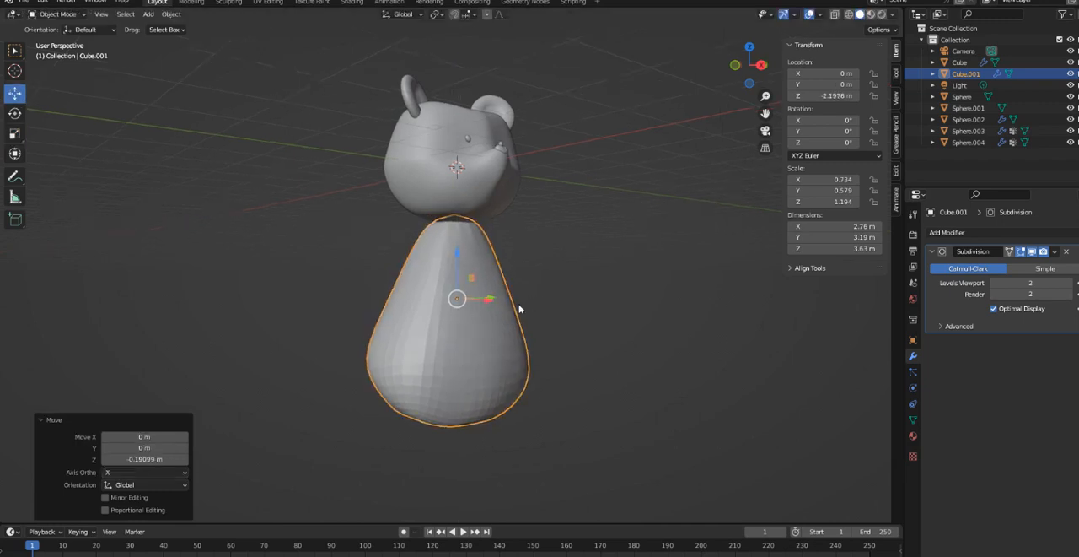
- Apply smooth shading to the body object
middle_click_drag(519, 307, 616, 376)
right_click(448, 388)
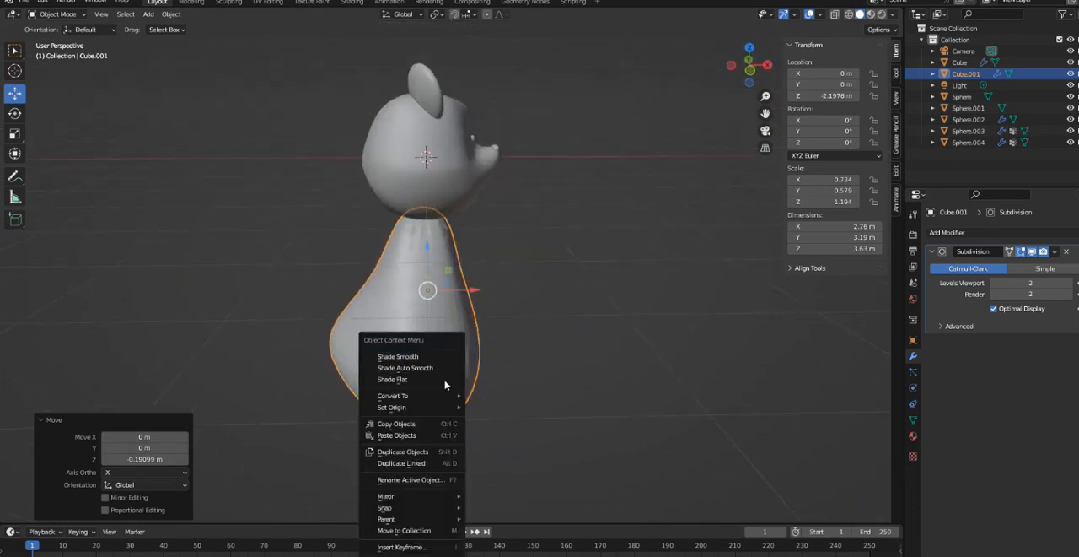
left_click(440, 364)
left_click(518, 359)
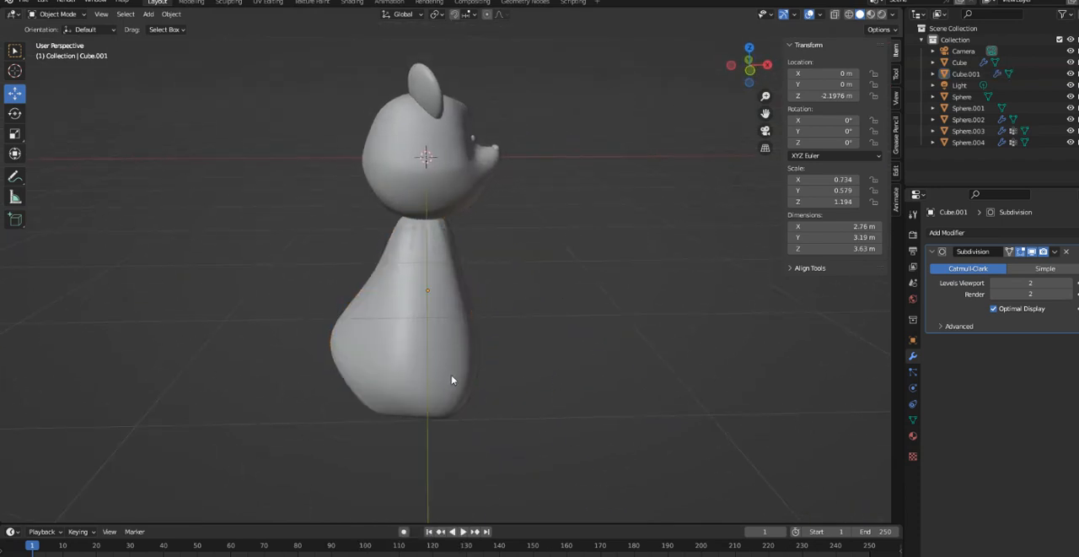
- Add a Solidify modifier to the body and set its thickness to -0.01 m
middle_click_drag(452, 379, 470, 357)
left_click(470, 357)
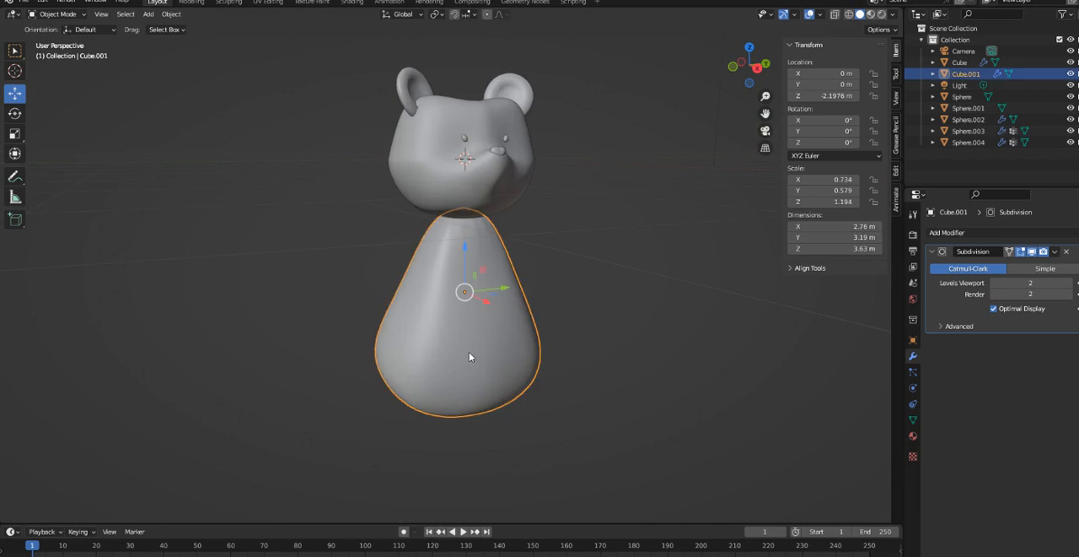
left_click(991, 240)
left_click(867, 420)
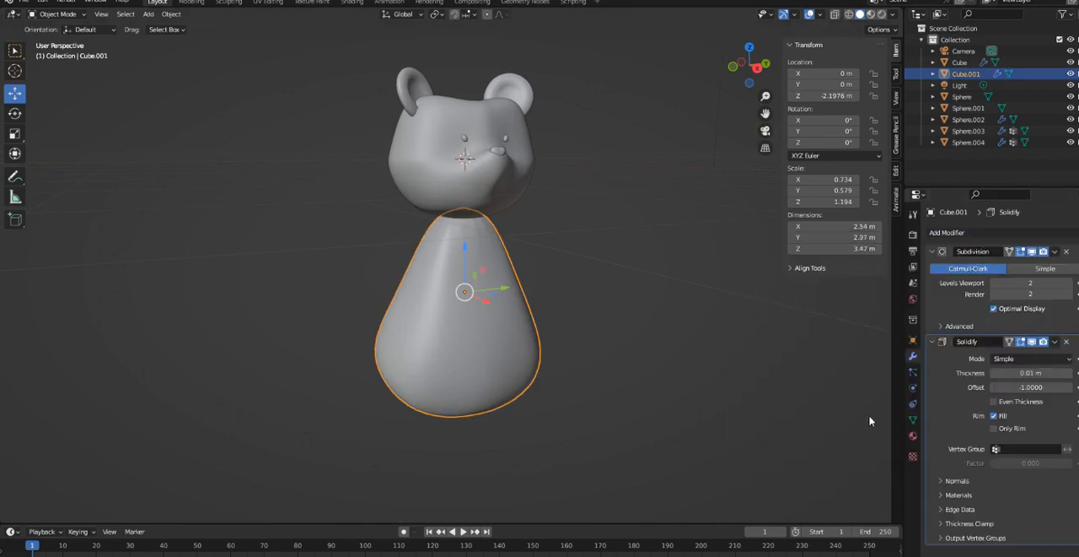
left_click_drag(1031, 372, 1021, 378)
middle_click_drag(502, 455, 876, 454)
middle_click_drag(488, 421, 619, 421)
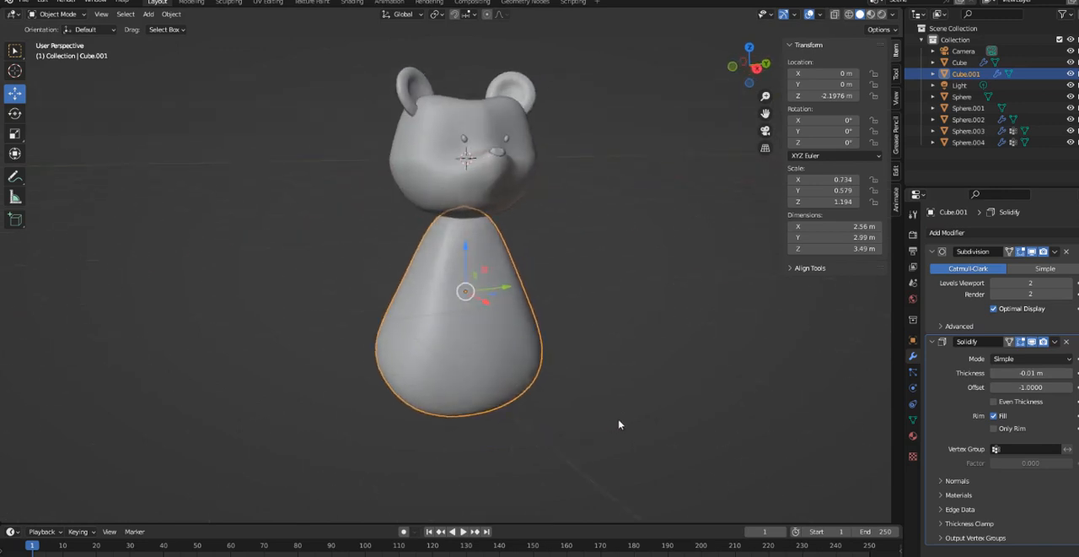
middle_click_drag(490, 383, 462, 368)
scroll(479, 350, "up", 1)
scroll(479, 354, "down", 3)
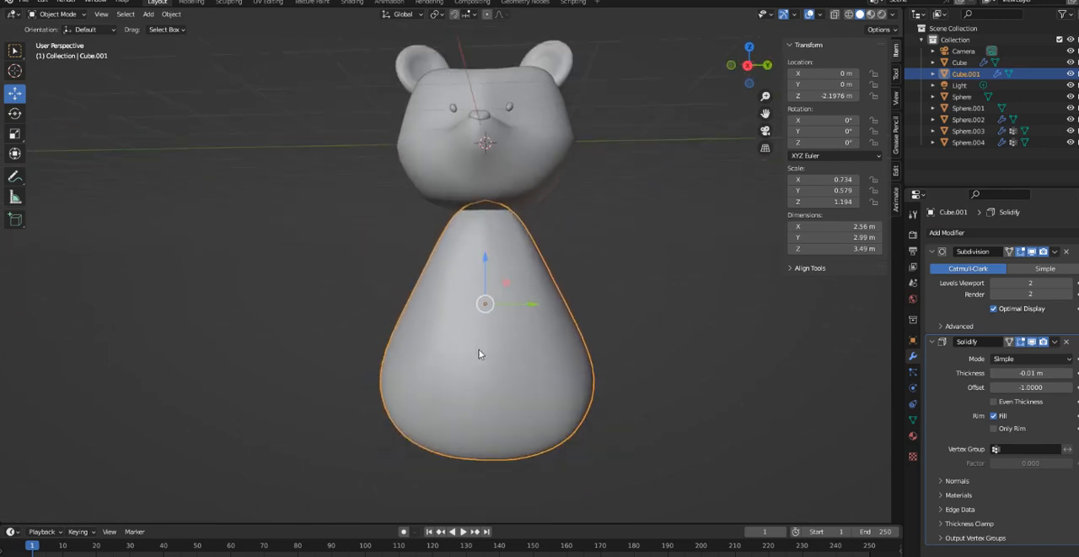
- Return to Sculpt Mode and pull the top of the body upward so the neck reaches into the head
left_click(58, 14)
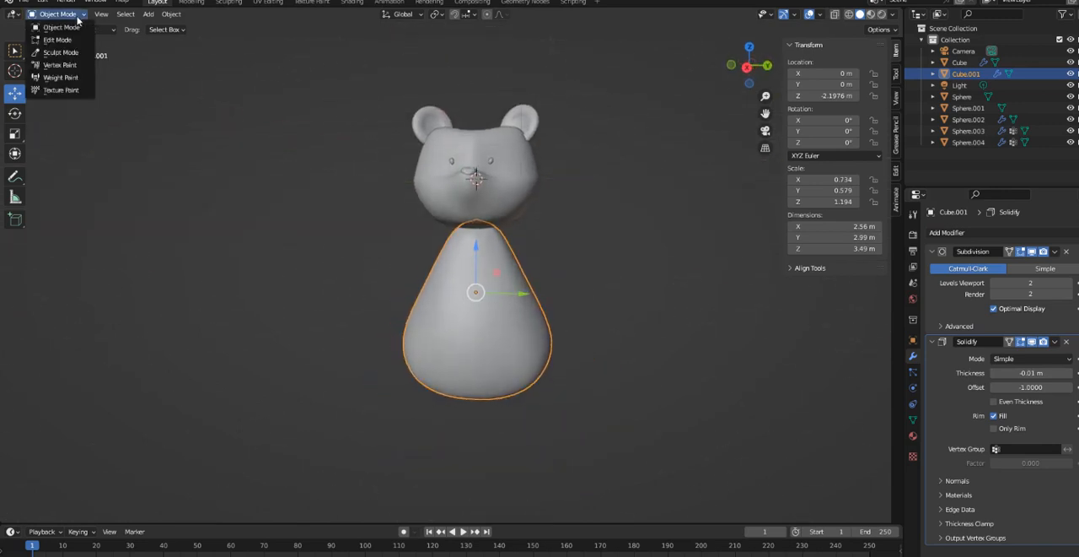
left_click(71, 48)
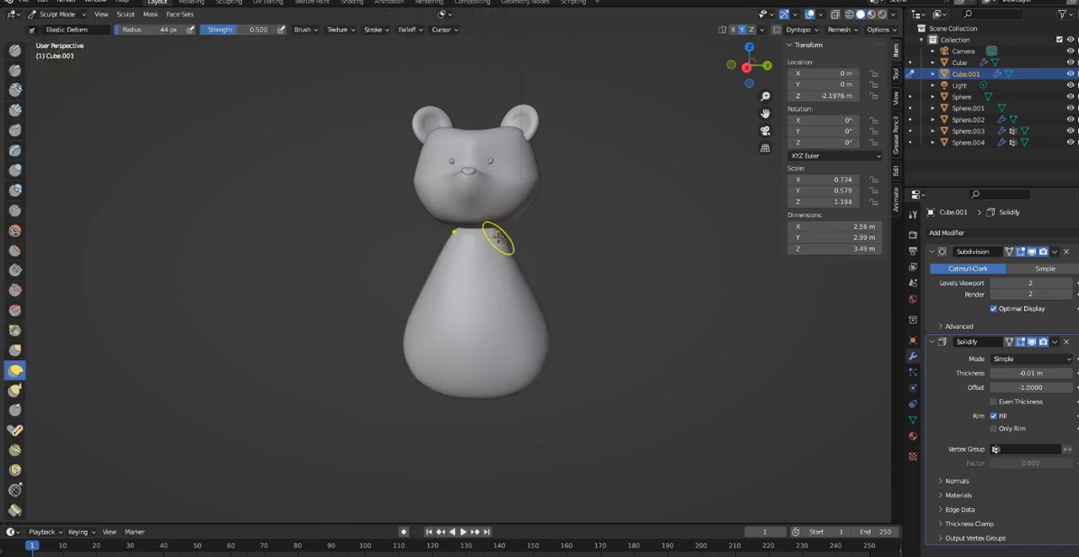
middle_click_drag(546, 237, 503, 235)
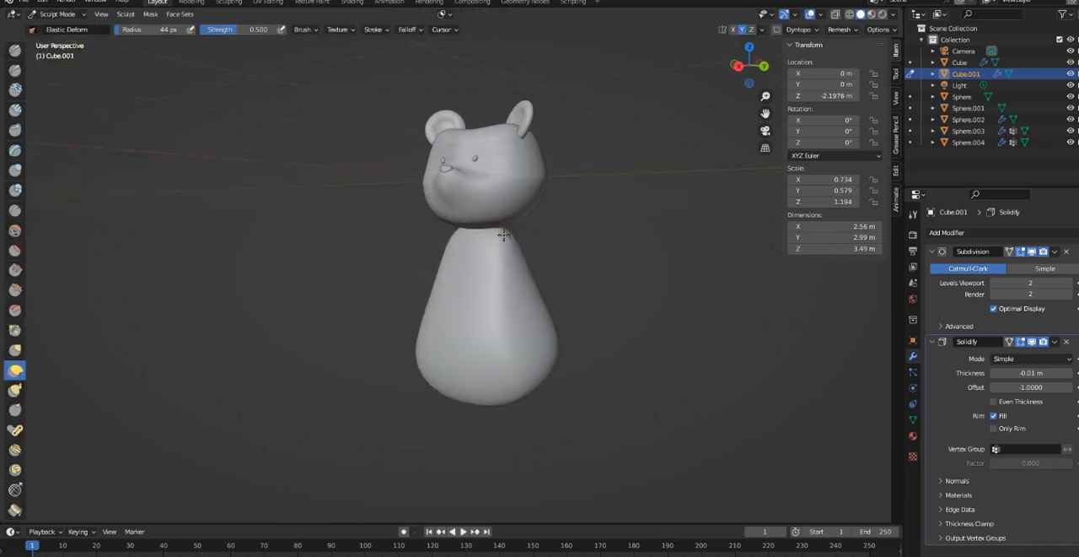
left_click_drag(513, 248, 503, 197)
mouse_move(499, 226)
middle_mouse_down()
mouse_move(538, 249)
mouse_move(581, 245)
mouse_move(470, 257)
middle_mouse_up()
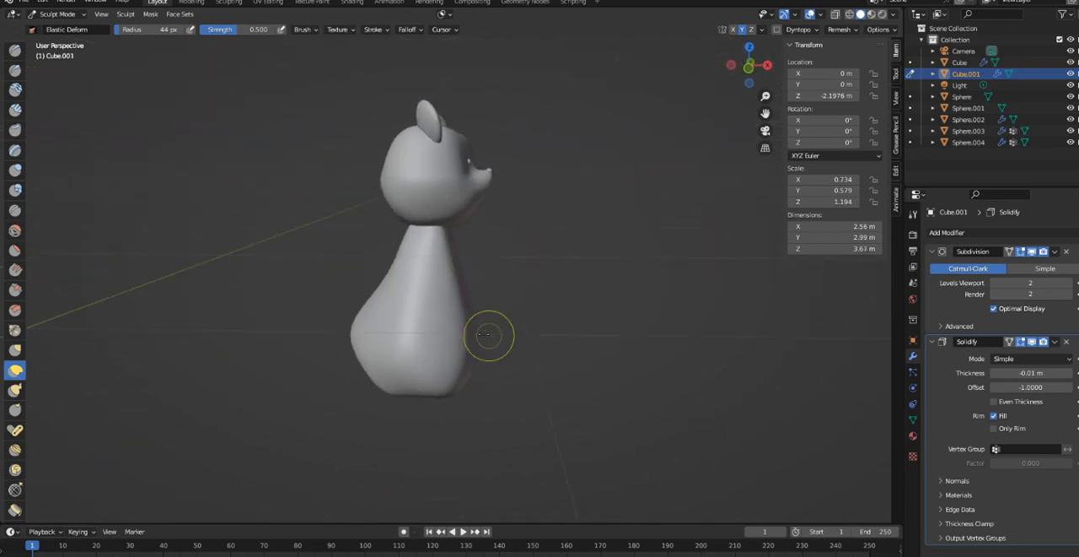
- Push the protruding lower back of the body inward to reduce its depth
mouse_move(494, 338)
middle_mouse_down()
mouse_move(284, 323)
mouse_move(396, 327)
mouse_move(376, 327)
middle_mouse_up()
left_click_drag(540, 346, 513, 343)
middle_click_drag(512, 342, 479, 359)
left_click_drag(479, 359, 465, 346)
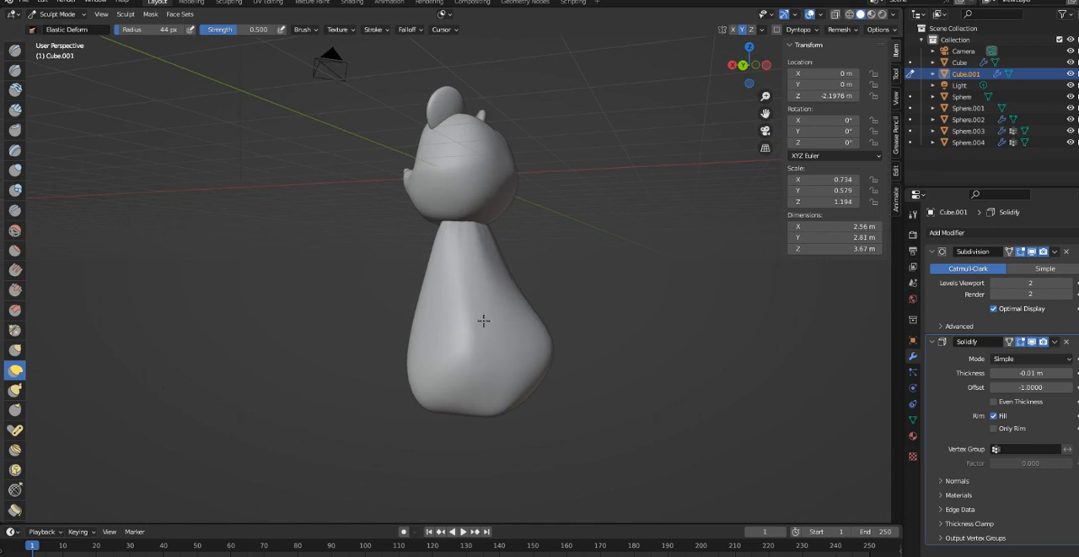
- Round the body's rear and underside with small Elastic Deform strokes and return to Object Mode
mouse_move(483, 321)
middle_mouse_down()
mouse_move(489, 349)
mouse_move(540, 369)
mouse_move(547, 356)
middle_mouse_up()
mouse_move(547, 316)
left_mouse_down()
mouse_move(531, 311)
mouse_move(554, 324)
left_mouse_up()
mouse_move(580, 347)
middle_mouse_down()
mouse_move(444, 362)
mouse_move(399, 330)
mouse_move(354, 361)
mouse_move(309, 306)
mouse_move(650, 248)
mouse_move(460, 270)
mouse_move(468, 352)
mouse_move(396, 355)
middle_mouse_up()
left_click_drag(441, 352, 444, 330)
mouse_move(437, 344)
middle_mouse_down()
mouse_move(442, 388)
mouse_move(421, 367)
middle_mouse_up()
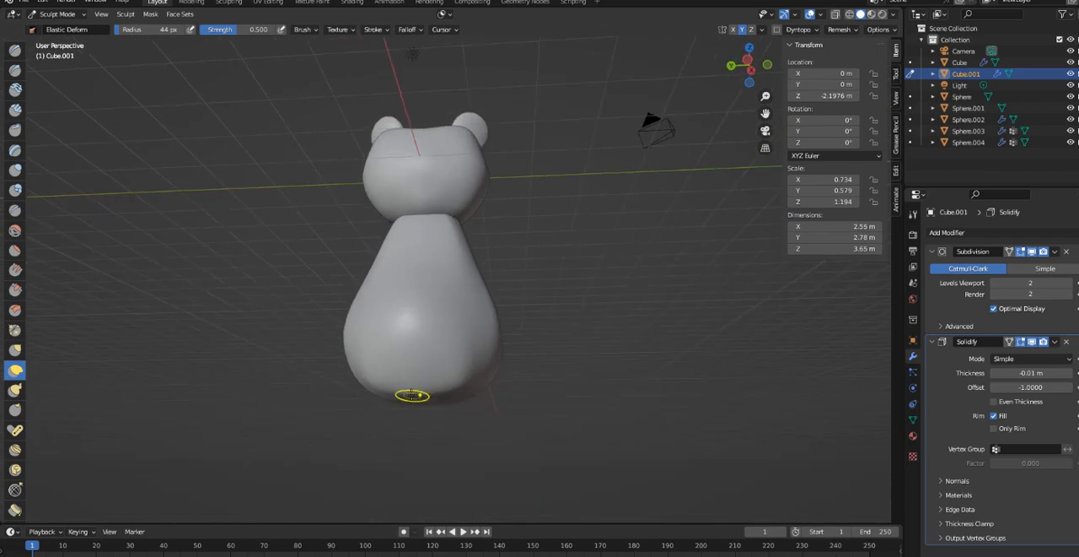
left_click_drag(411, 394, 402, 386)
mouse_move(427, 411)
middle_mouse_down()
mouse_move(446, 345)
mouse_move(513, 385)
mouse_move(482, 345)
mouse_move(438, 341)
mouse_move(508, 379)
middle_mouse_up()
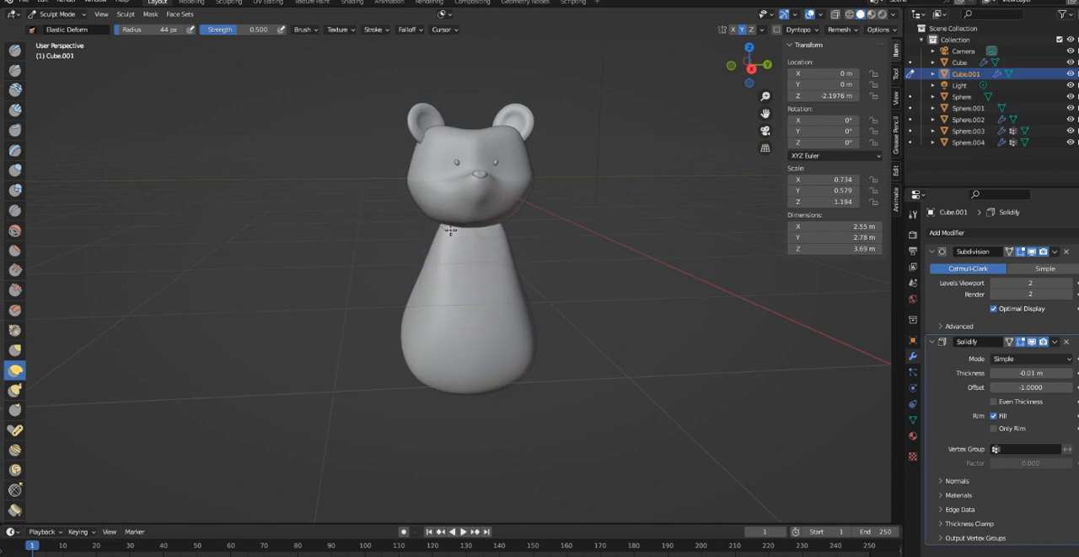
middle_click_drag(487, 253, 434, 277)
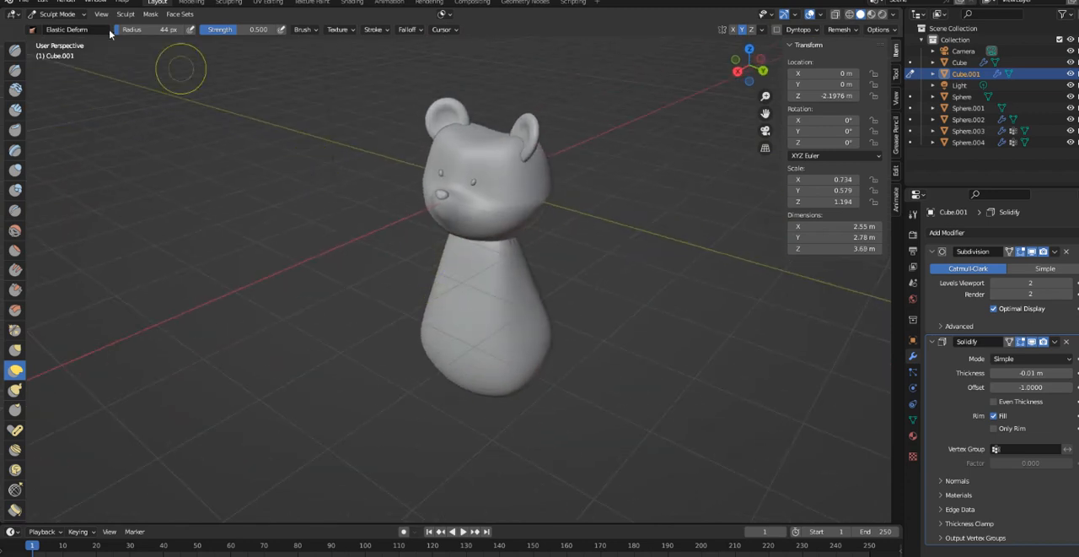
left_click(57, 14)
left_click(51, 30)
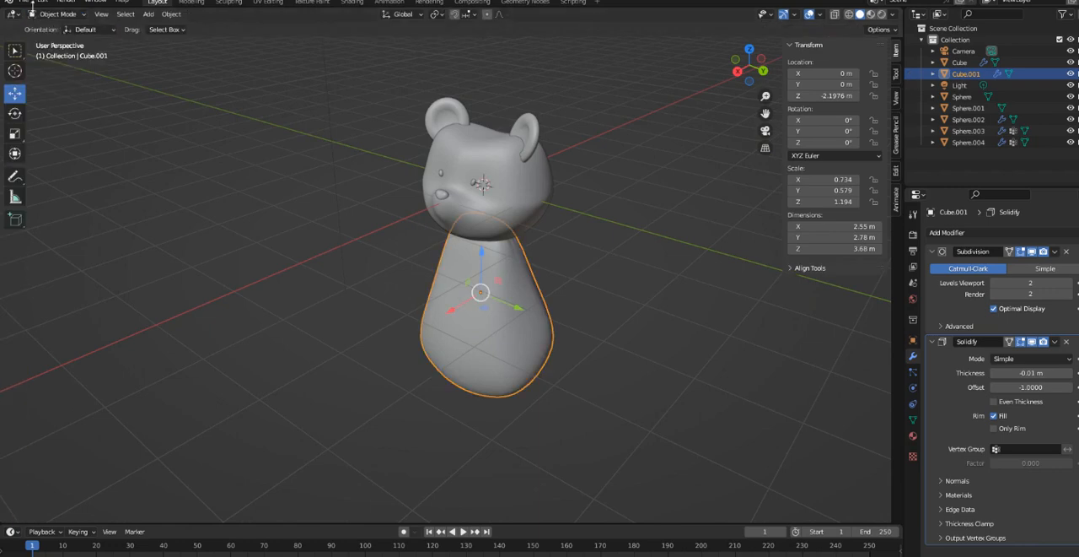
- Lock the body's location, rotation and scale on all axes and save the file
left_click(27, 4)
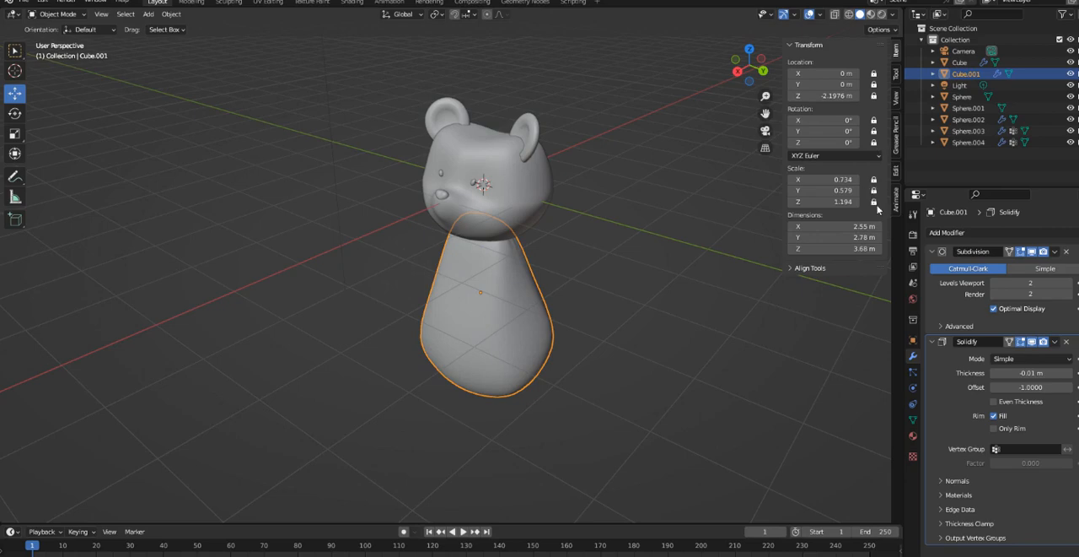
middle_click_drag(666, 279, 524, 104)
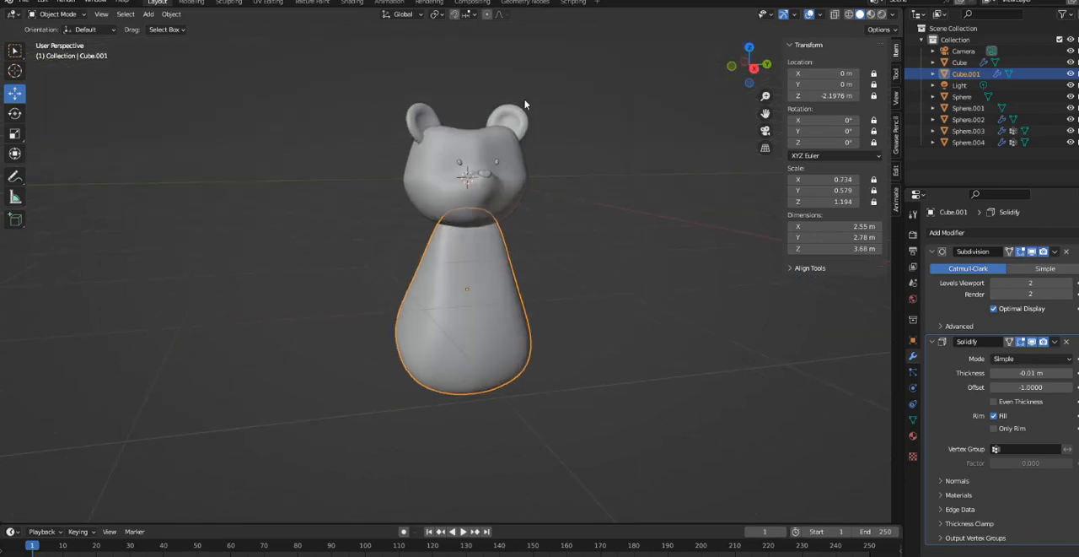
left_click(26, 2)
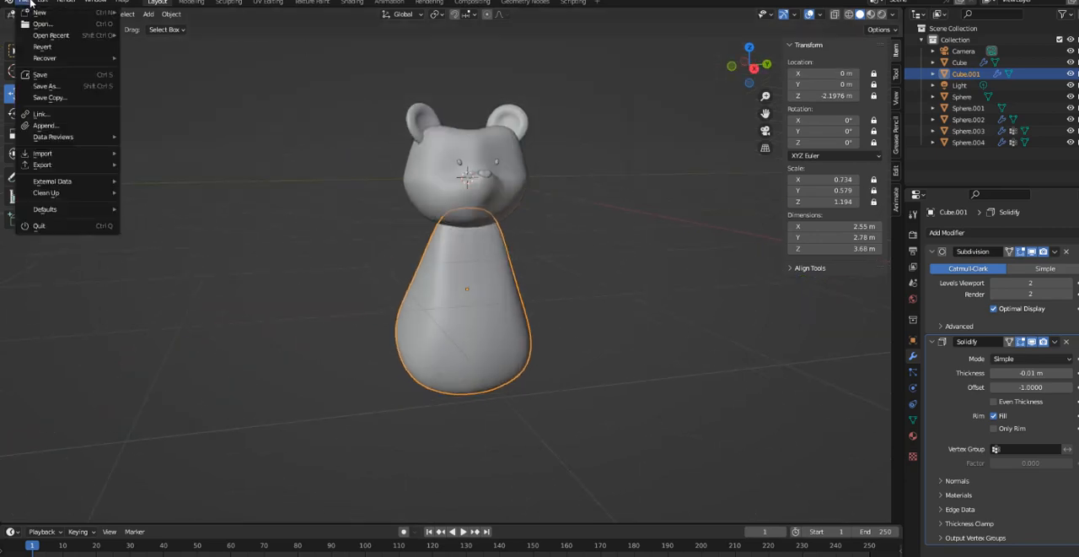
left_click(48, 75)
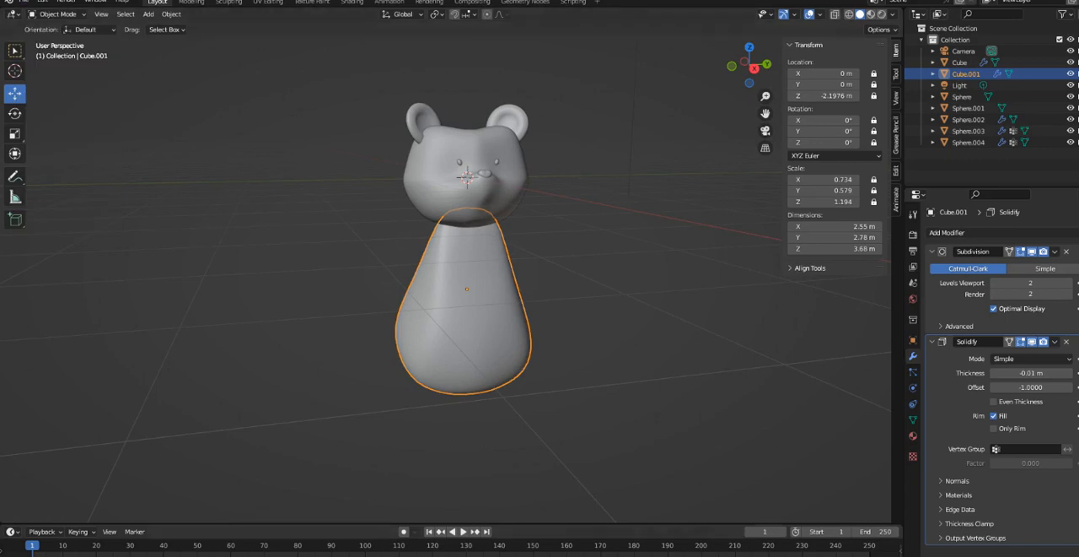